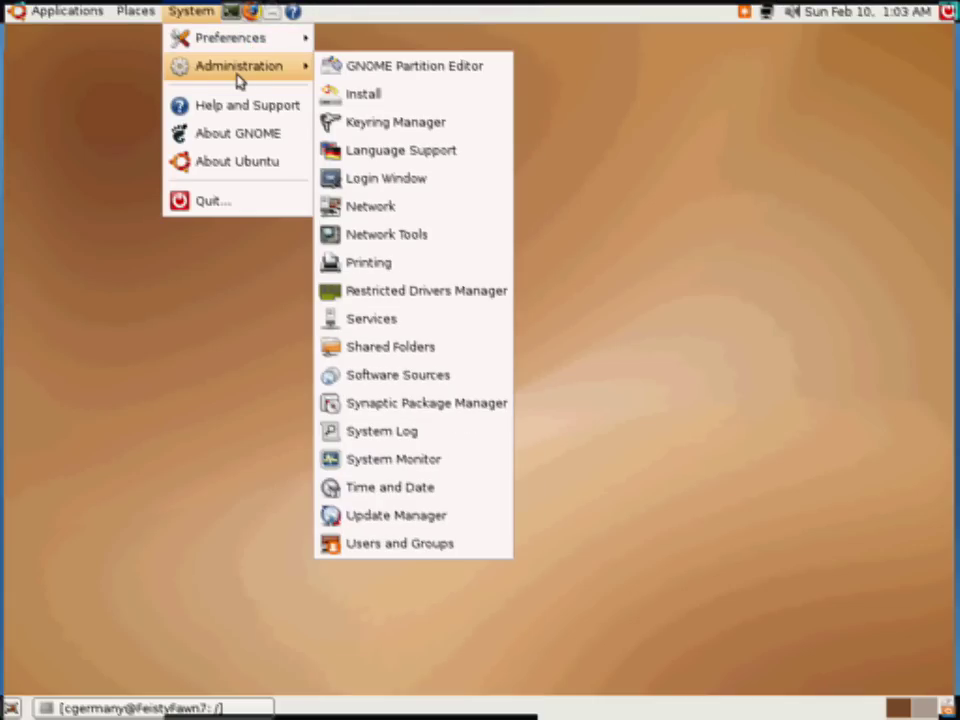
# - Start Synaptic, dismiss its Quick Introduction, and bring up the package Search prompt
pyautogui.click(440, 405)
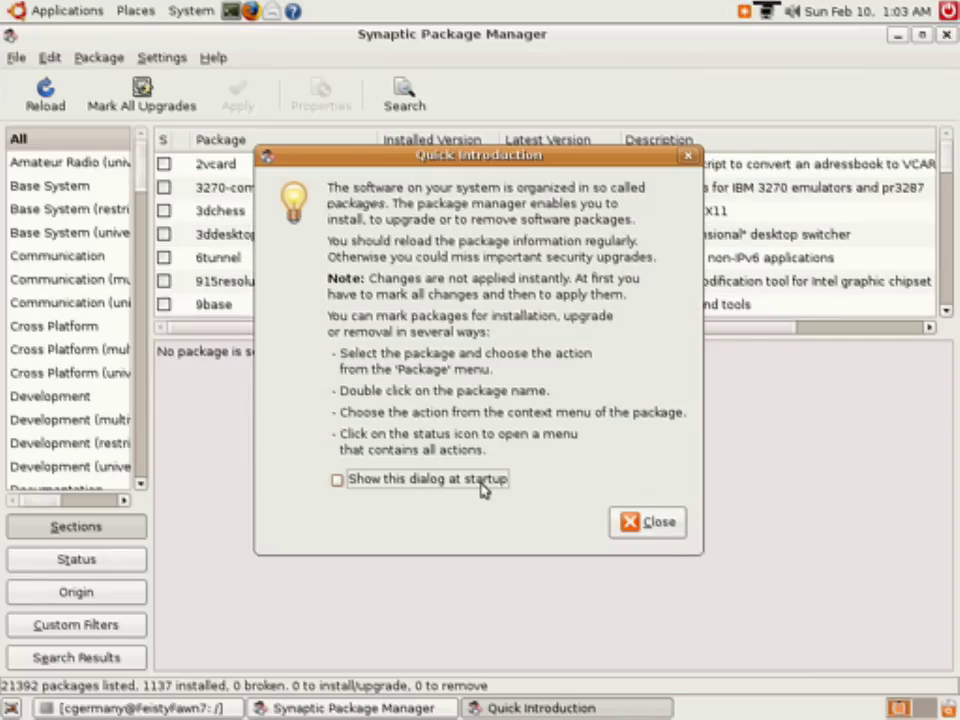
pyautogui.click(655, 525)
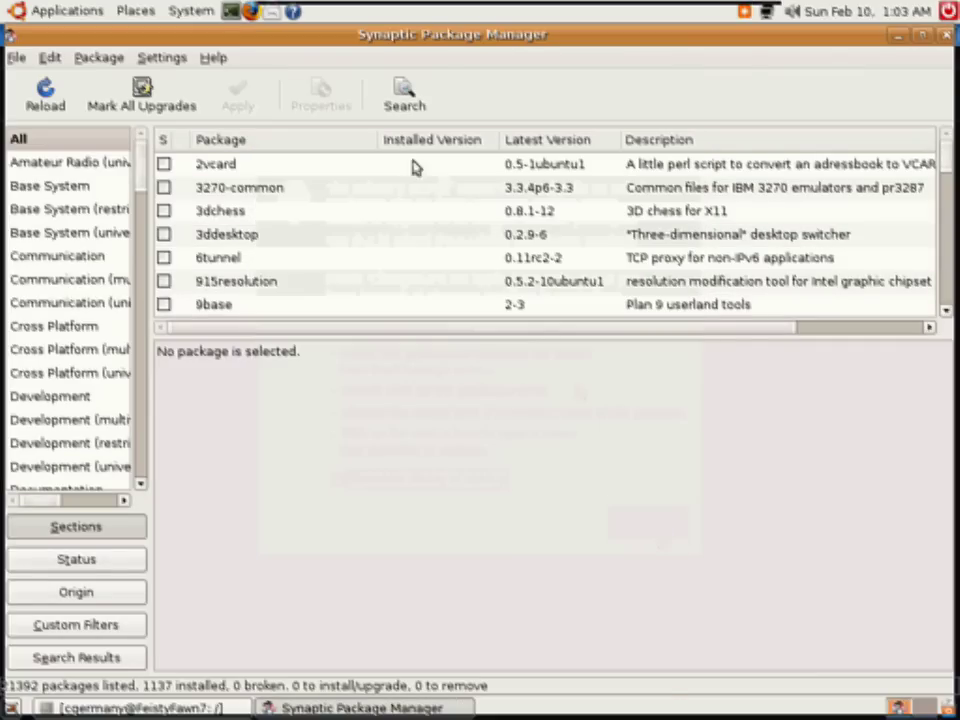
pyautogui.click(405, 112)
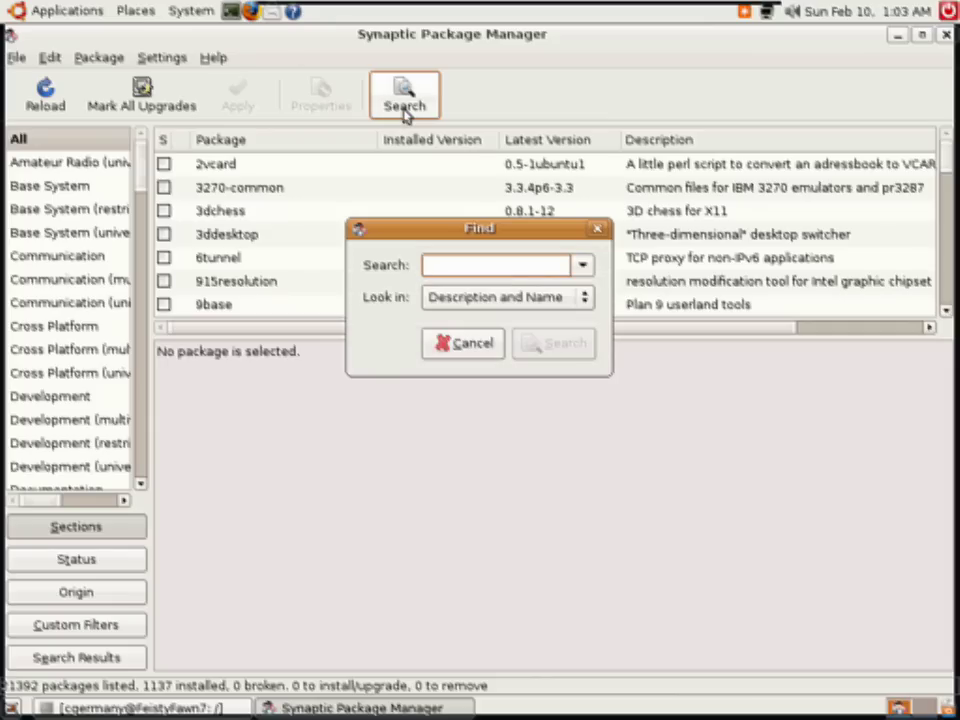
# - Search packages for 'flash' and scroll the 73 results down to flashplugin-nonfree
pyautogui.write('flash')
pyautogui.press('Return')
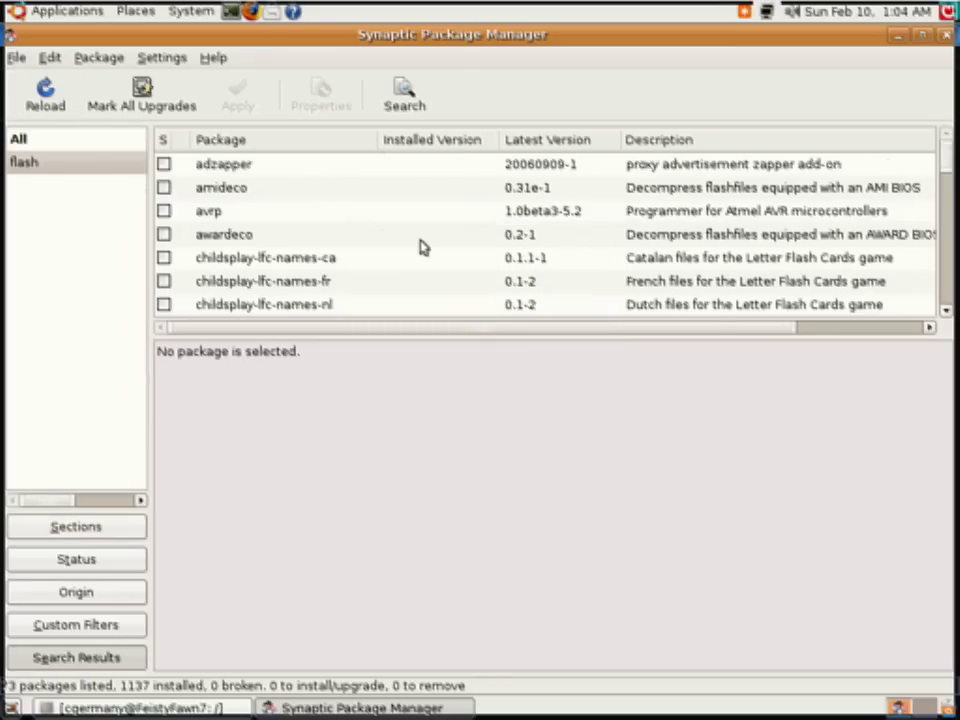
pyautogui.click(300, 260)
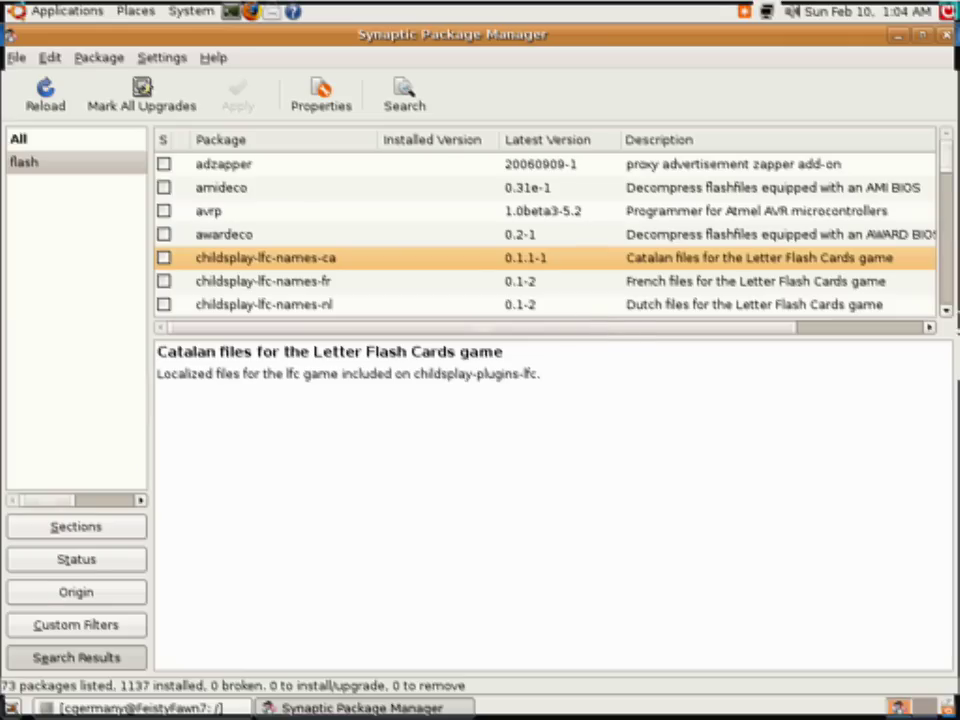
pyautogui.click(945, 303)
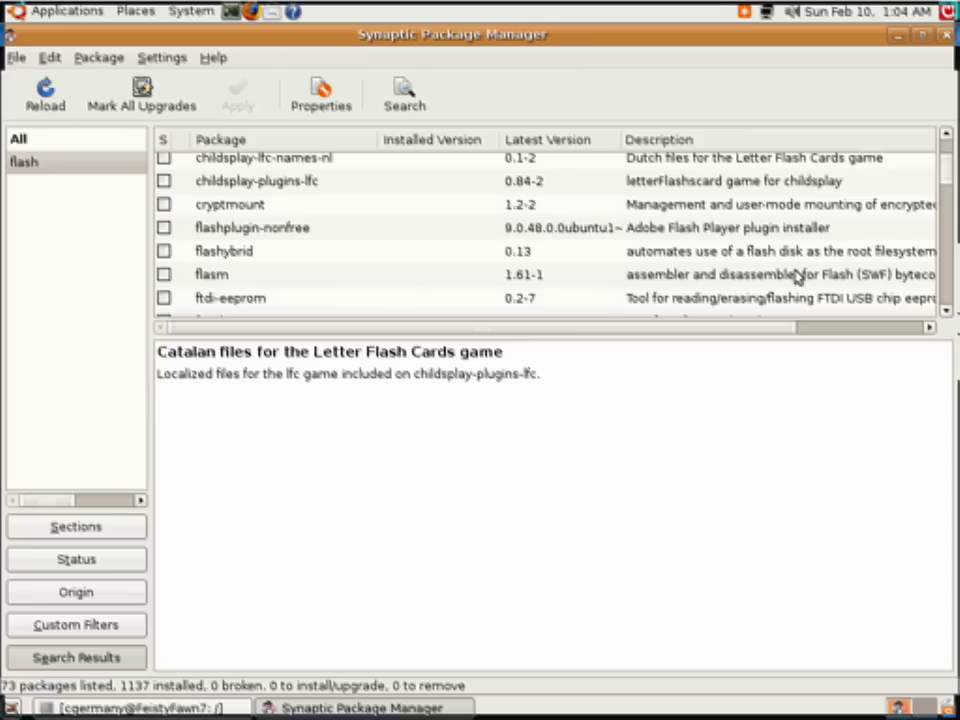
# - Mark flashplugin-nonfree for installation, apply and confirm the change, then quit Synaptic
pyautogui.click(195, 232)
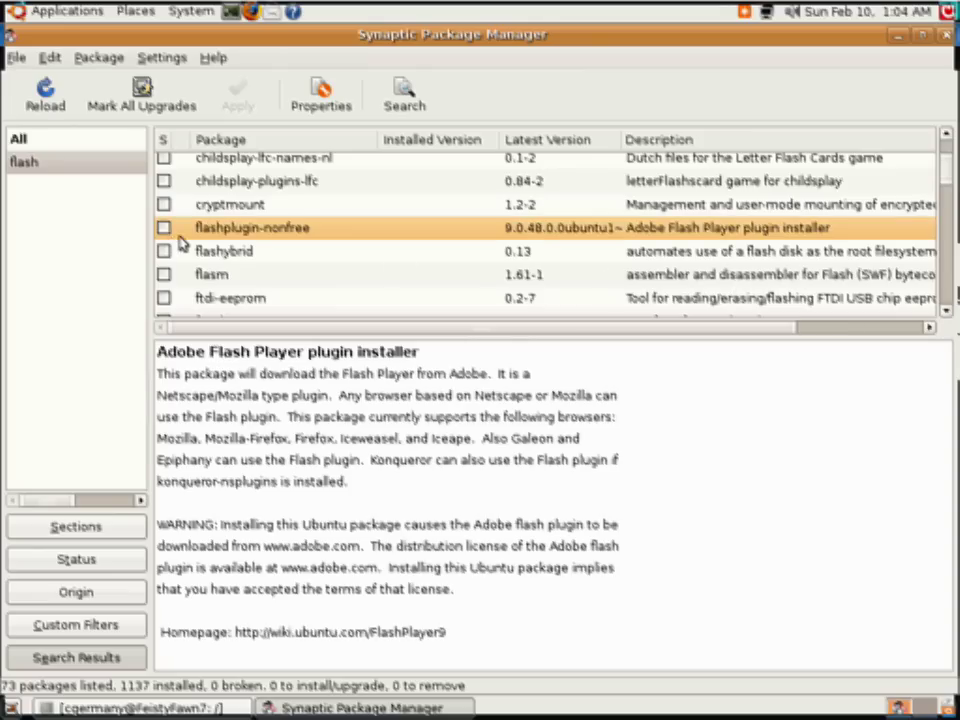
pyautogui.click(165, 236)
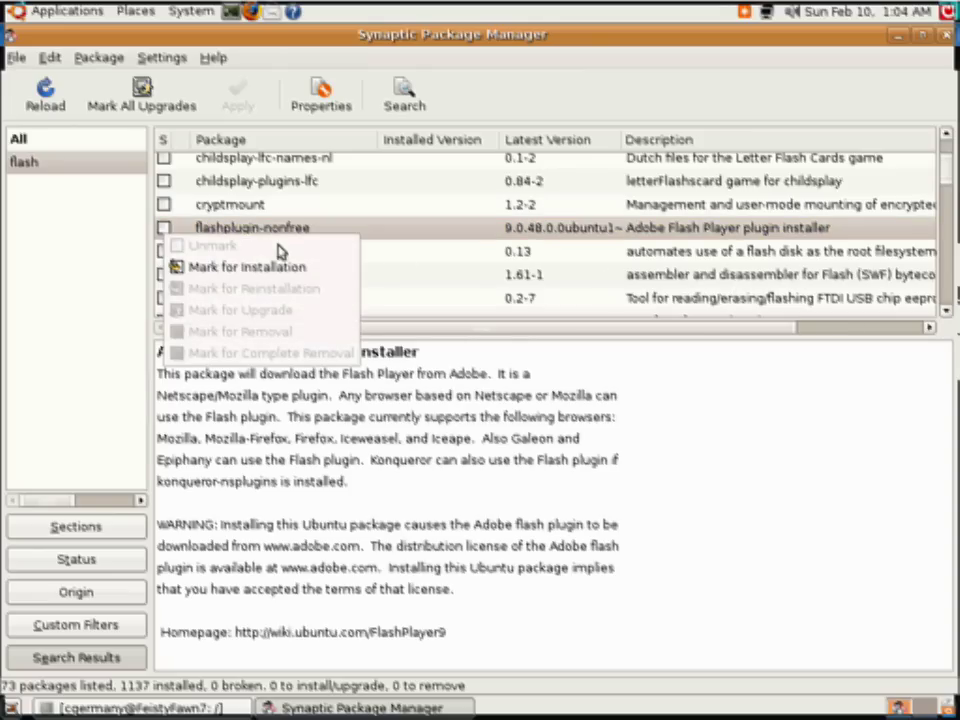
pyautogui.click(180, 267)
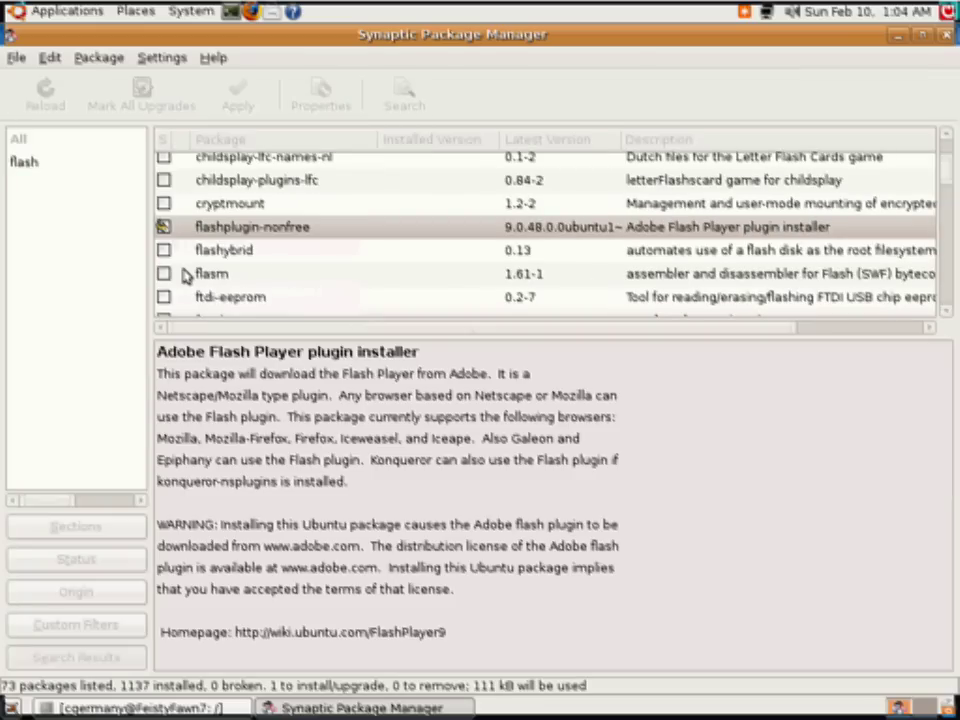
pyautogui.click(259, 97)
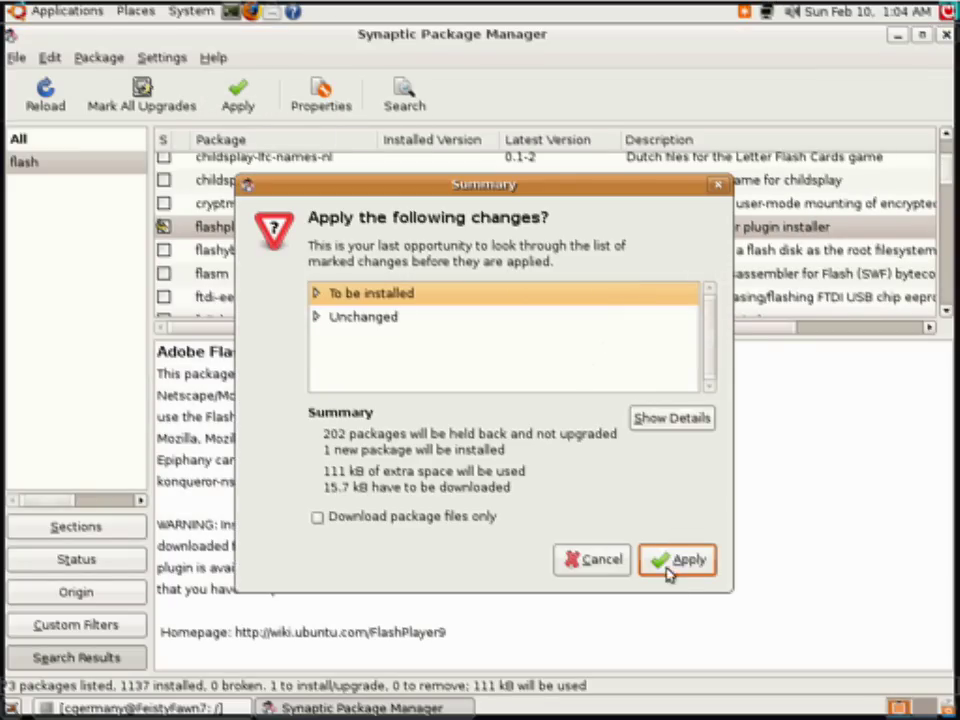
pyautogui.click(679, 562)
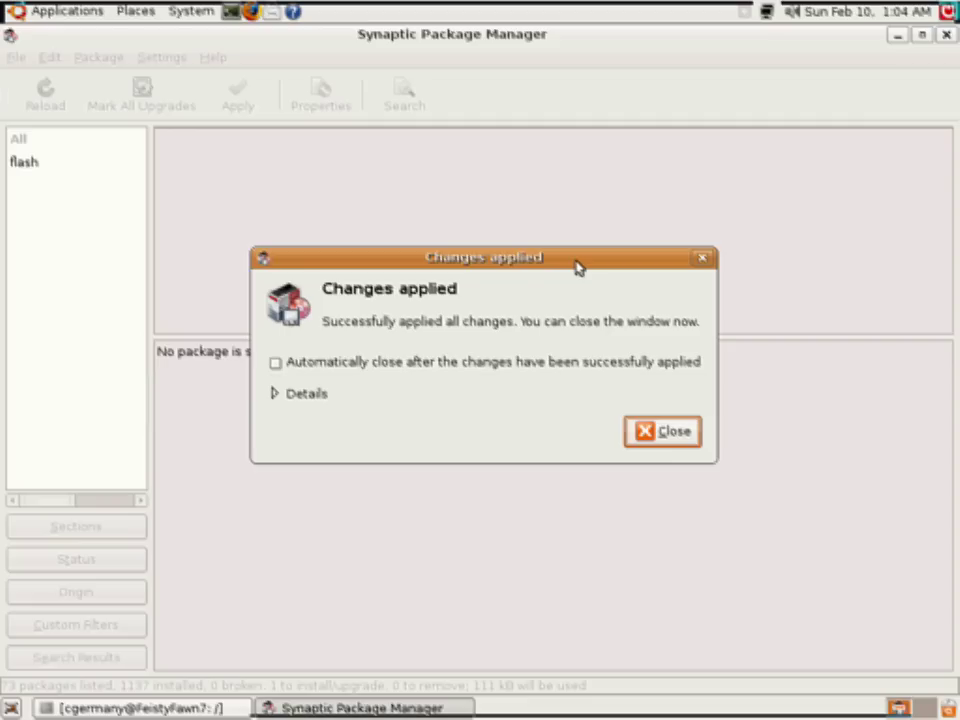
pyautogui.click(680, 438)
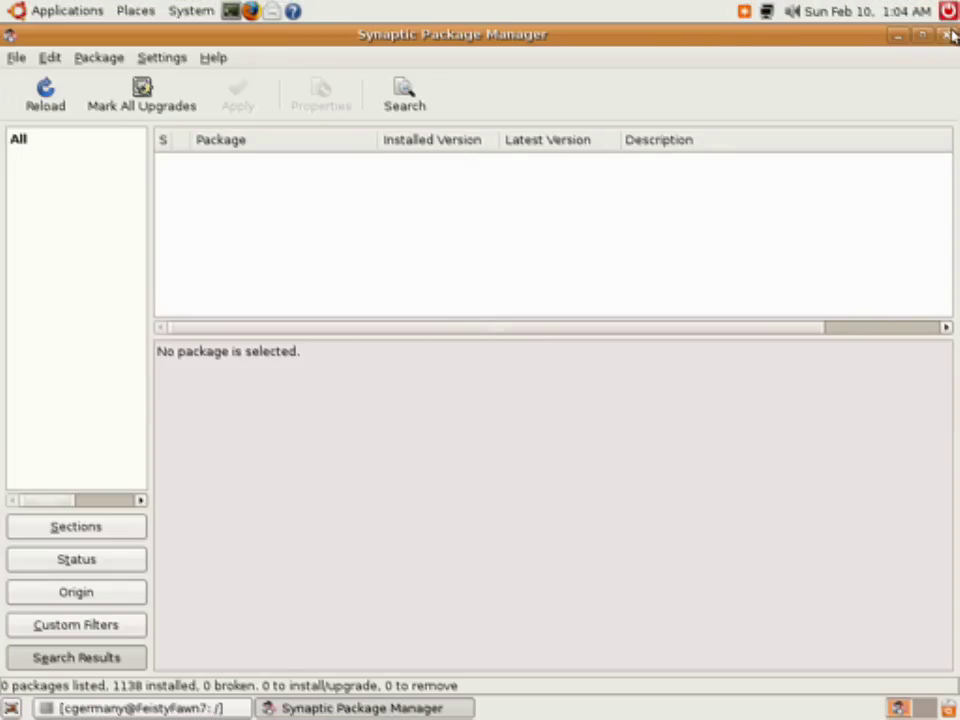
pyautogui.hotkey('ctrl', 'q')
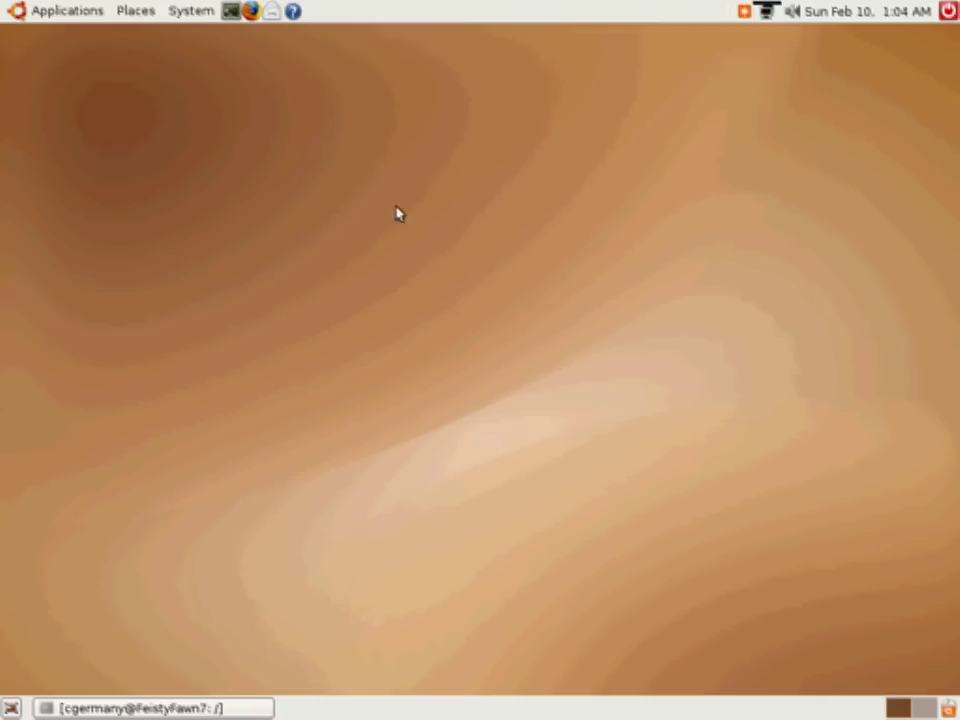
pyautogui.click(255, 12)
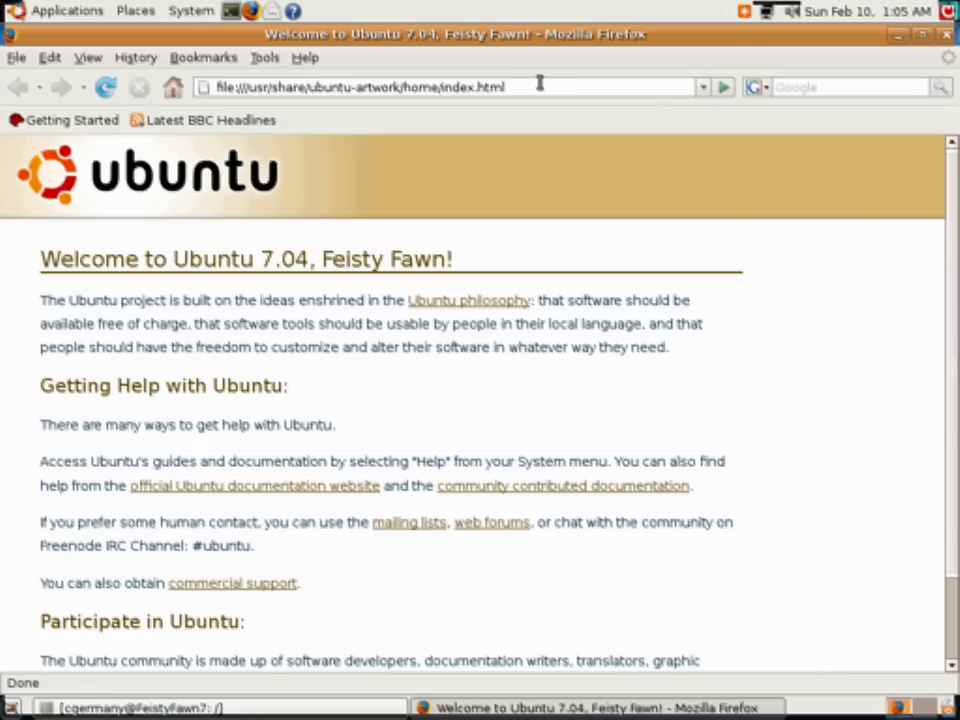
pyautogui.moveTo(527, 88); pyautogui.dragTo(203, 90)
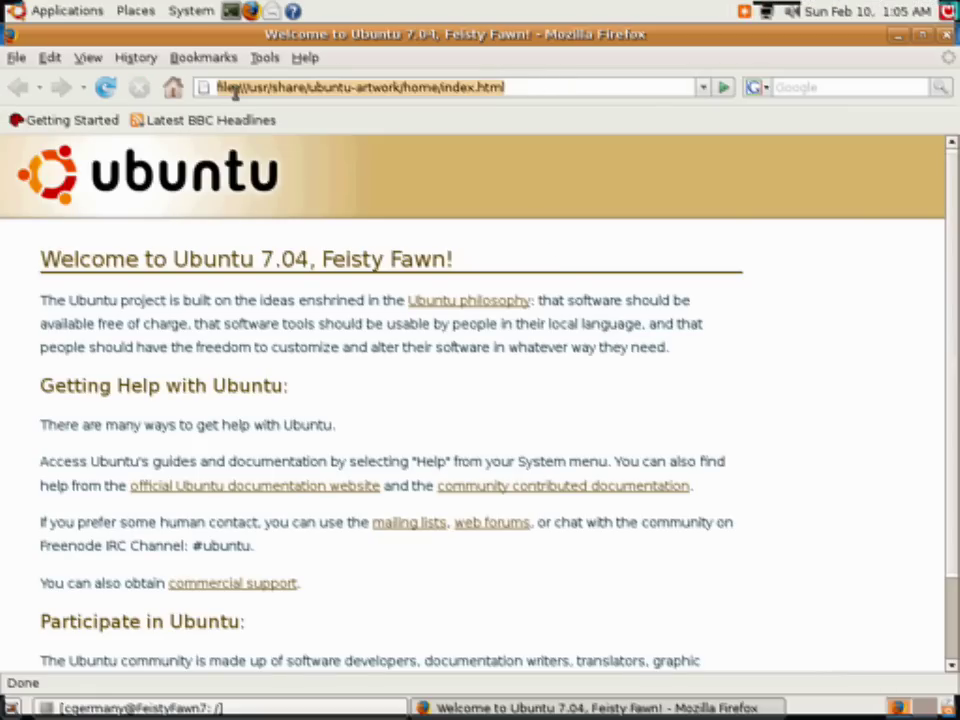
pyautogui.write('http:')
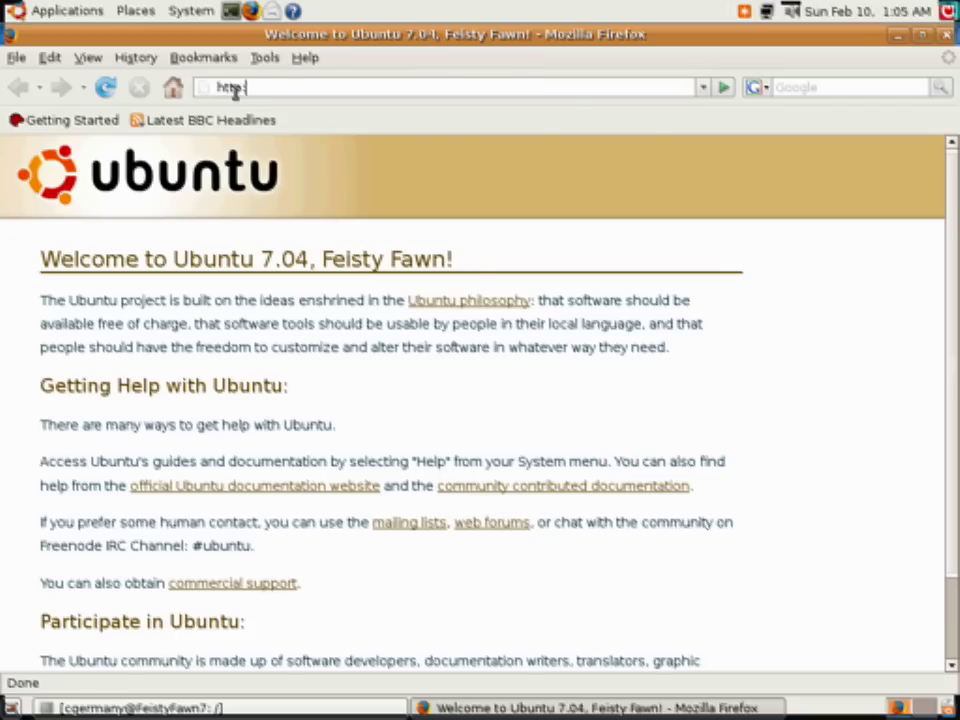
pyautogui.write('//youtube')
pyautogui.write('.com')
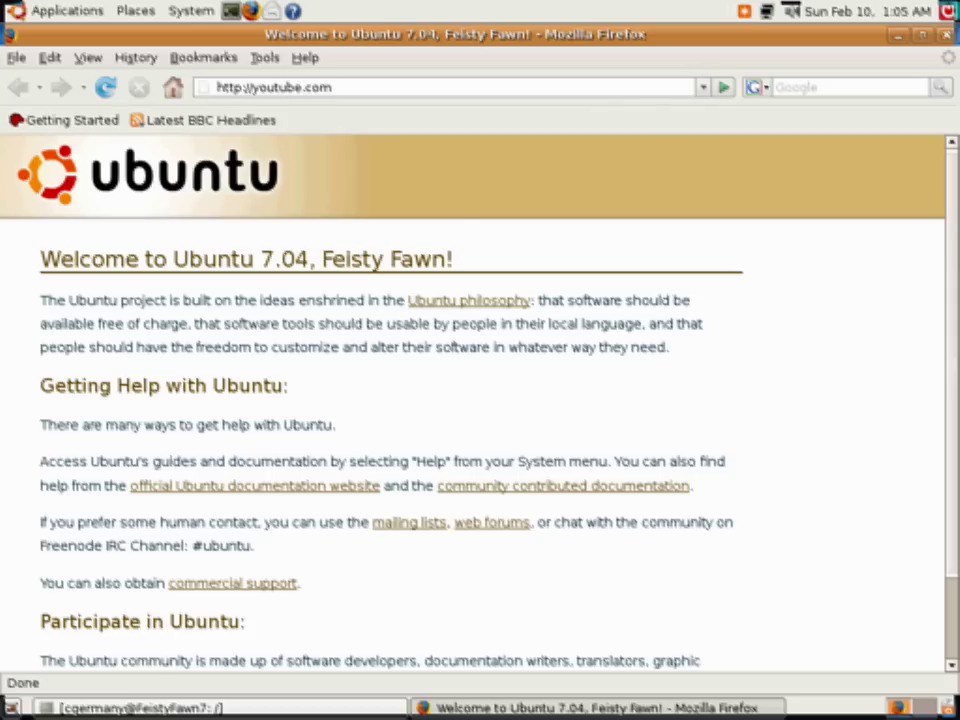
pyautogui.press('Return')
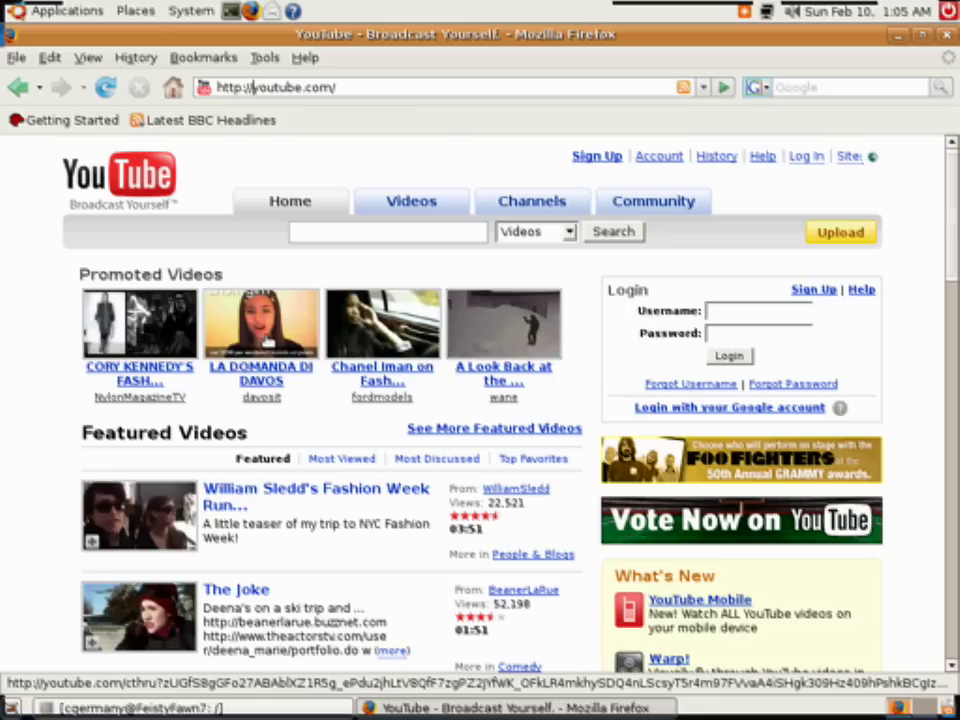
# - Open the LA DOMANDA DI DAVOS video and follow its 'Get the latest Flash player' link
pyautogui.click(277, 328)
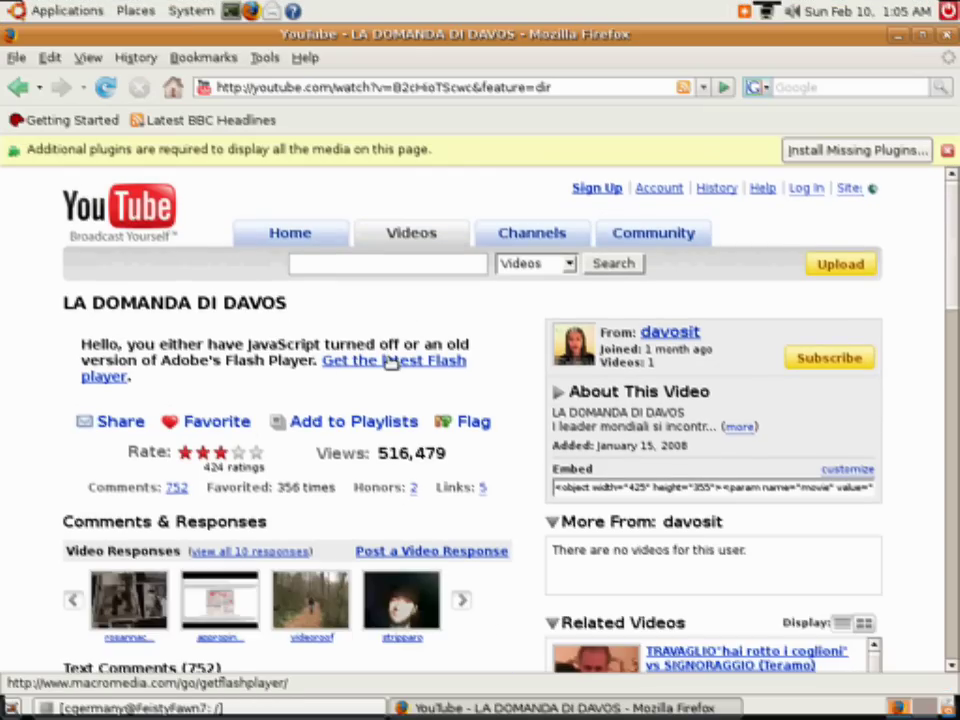
pyautogui.click(390, 362)
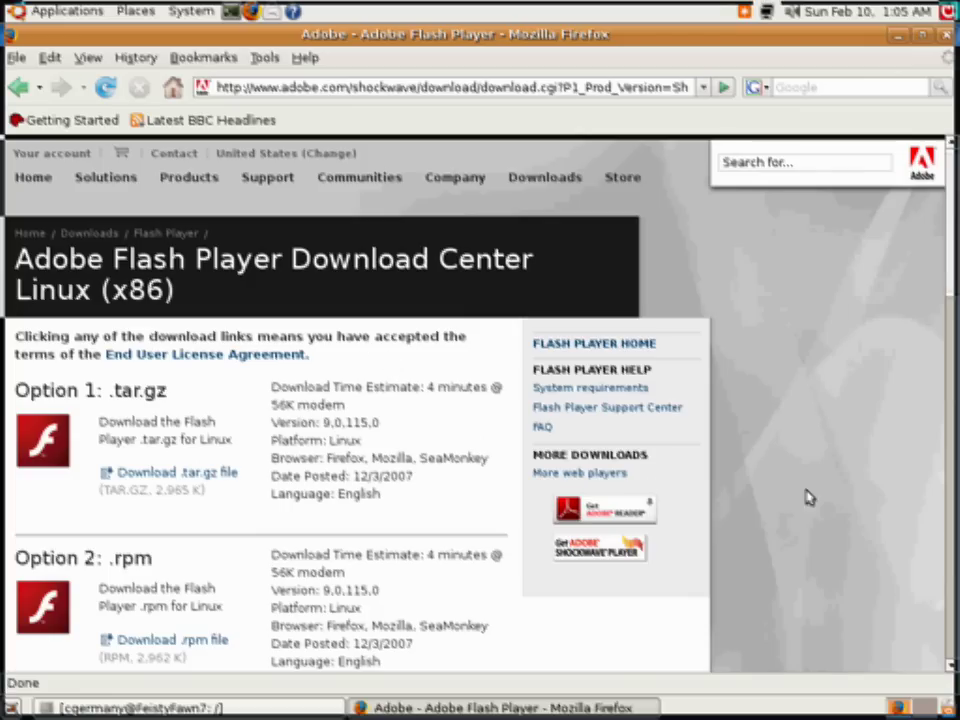
# - Download the Flash Player .tar.gz file and save it to disk
pyautogui.moveTo(951, 268)
pyautogui.mouseDown()
pyautogui.moveTo(943, 439)
pyautogui.moveTo(954, 333)
pyautogui.mouseUp()
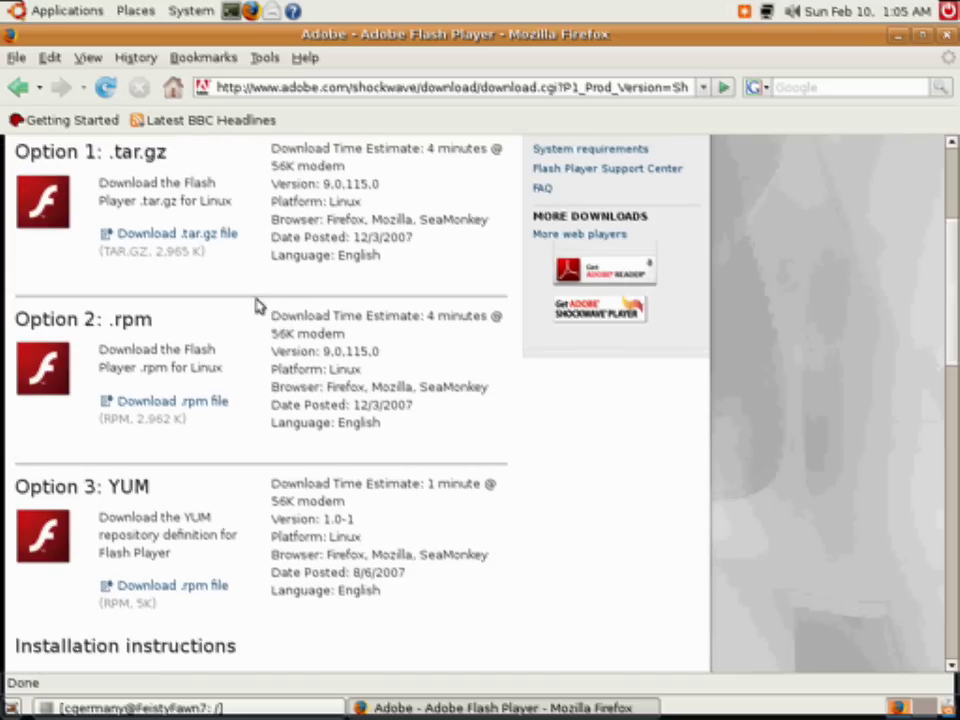
pyautogui.click(143, 240)
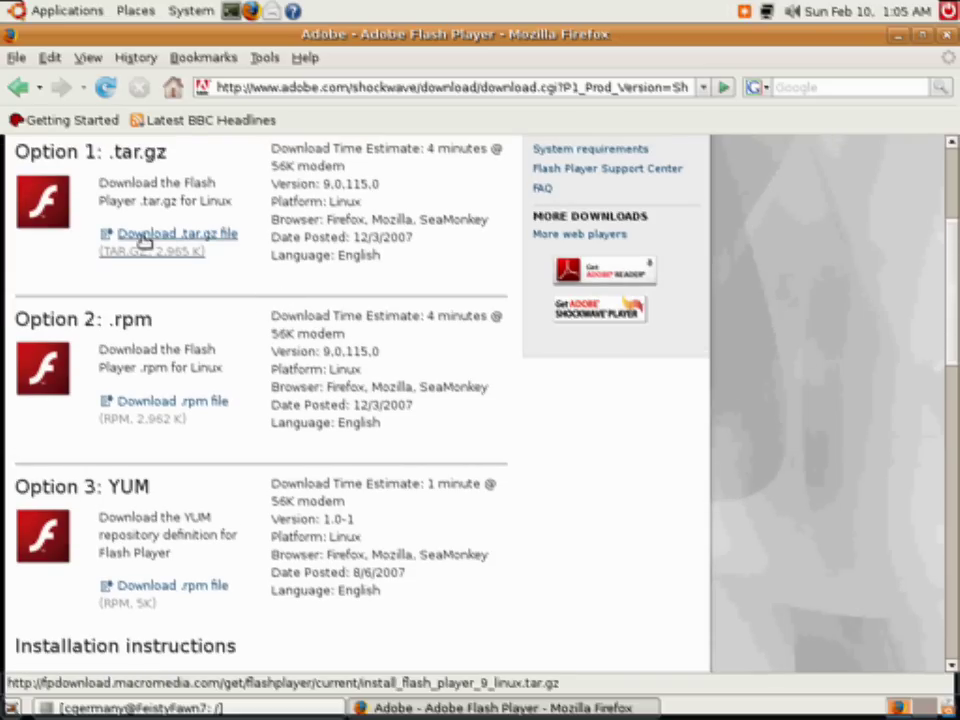
pyautogui.click(143, 240)
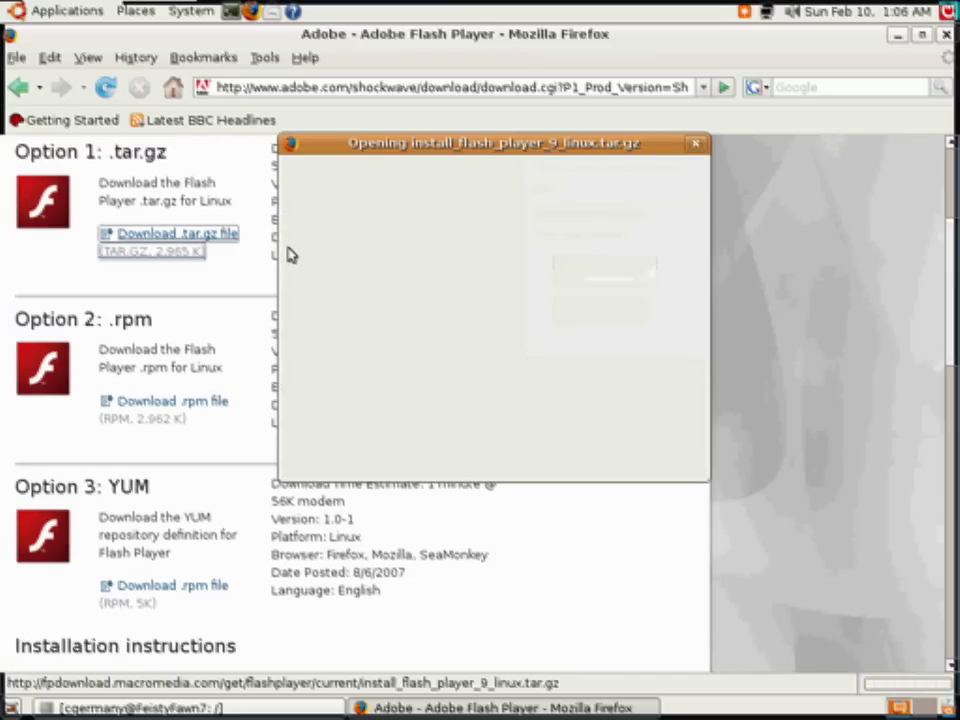
pyautogui.click(375, 333)
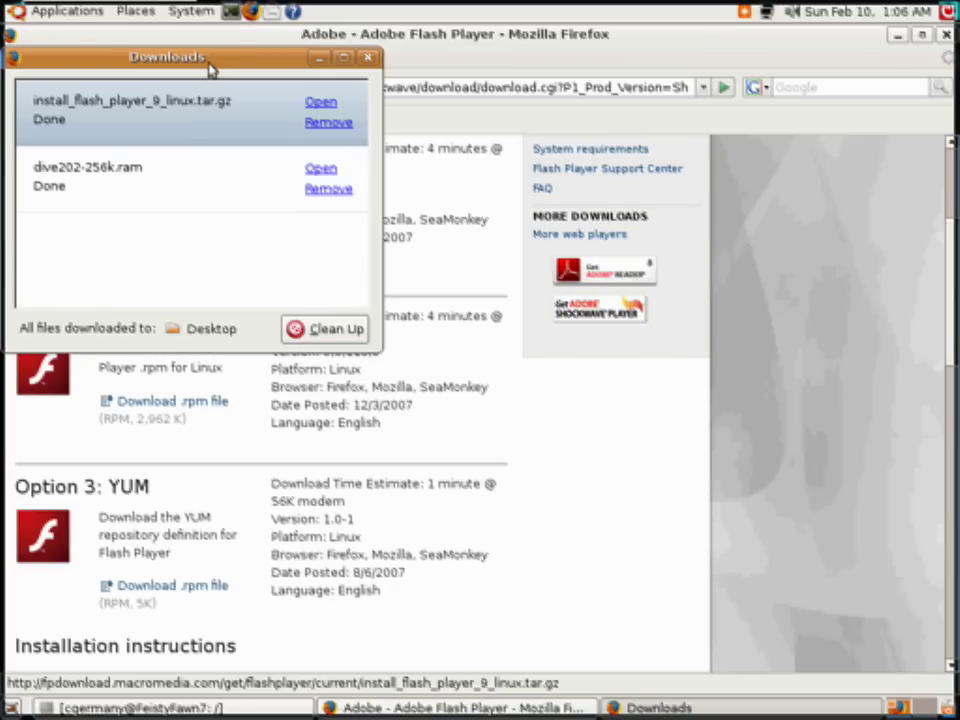
# - Clean up and close the Downloads window, then close Firefox
pyautogui.moveTo(210, 67); pyautogui.dragTo(491, 178)
pyautogui.click(618, 441)
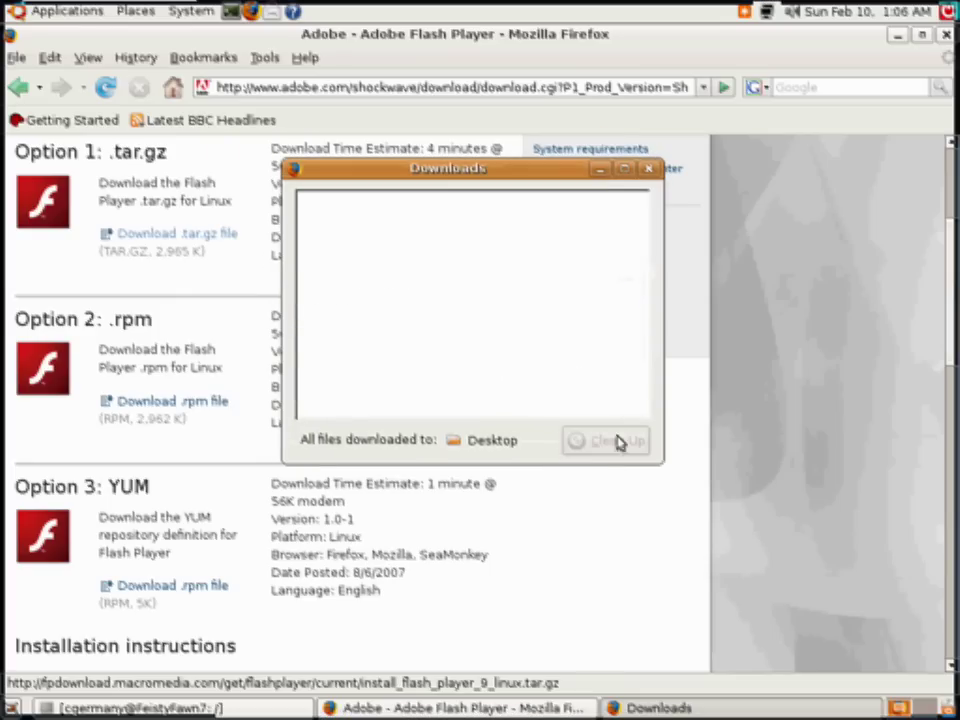
pyautogui.click(648, 168)
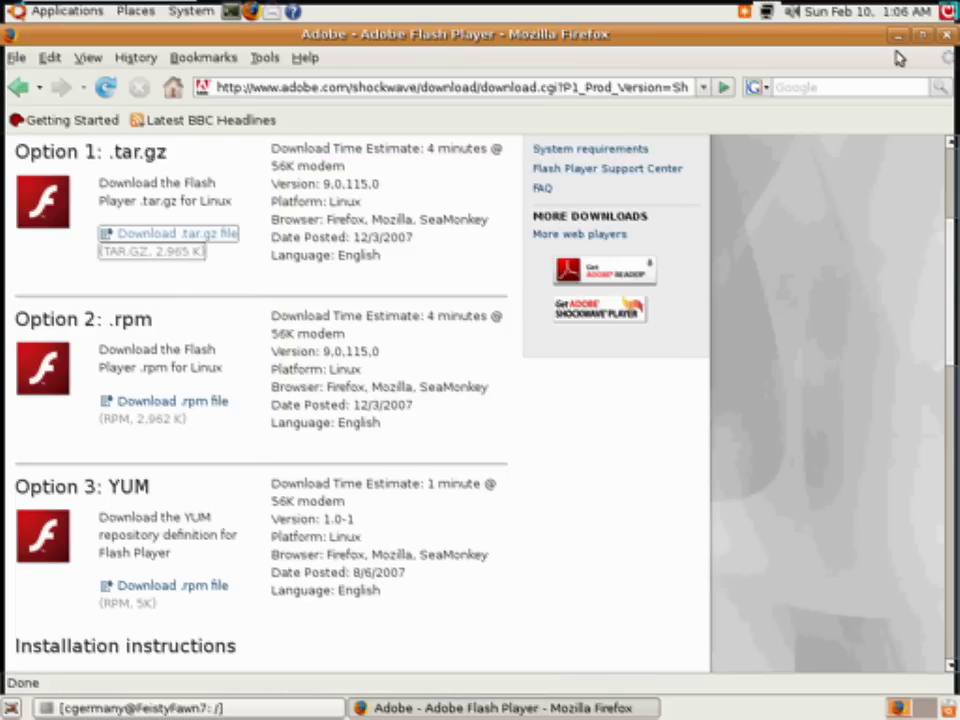
pyautogui.click(945, 34)
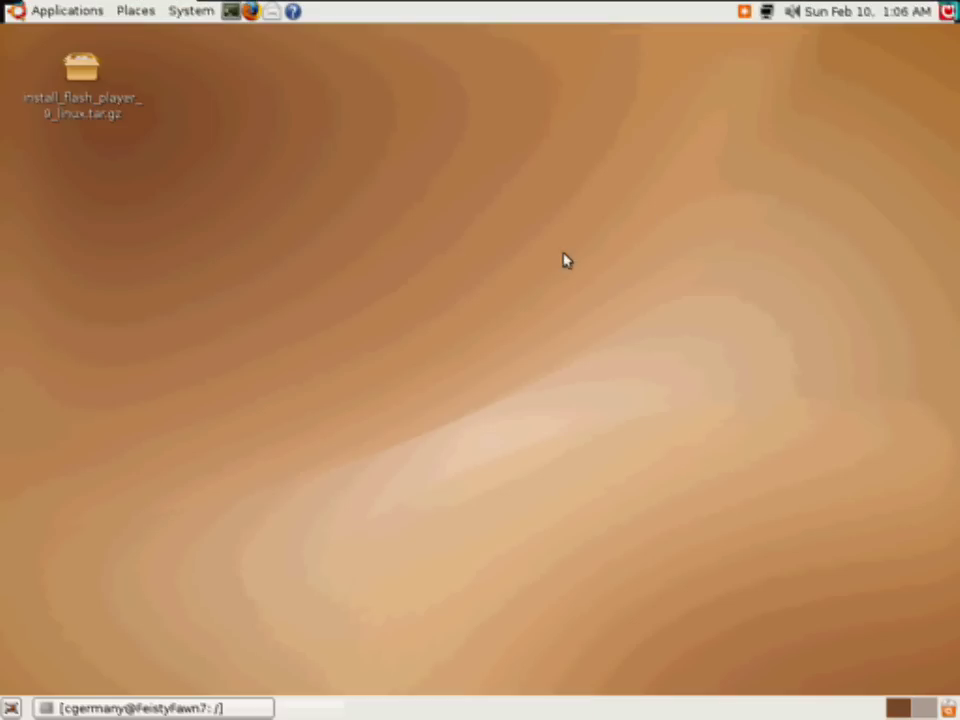
# - Open a terminal and the Home Folder, then move install_flash_player_9_linux.tar.gz into it
pyautogui.click(231, 12)
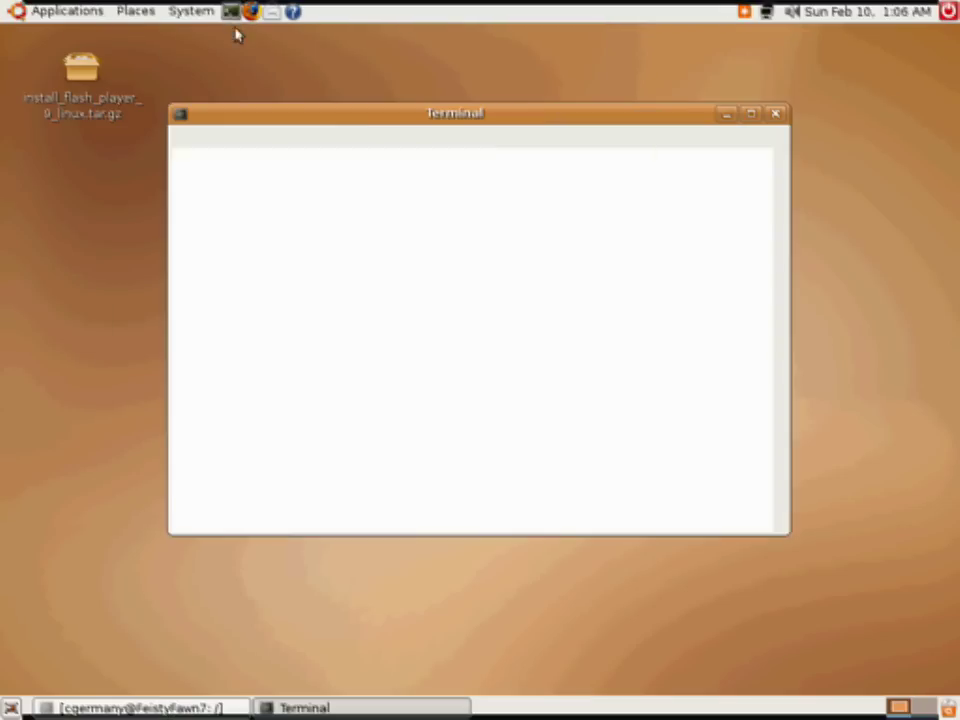
pyautogui.click(150, 18)
pyautogui.click(166, 38)
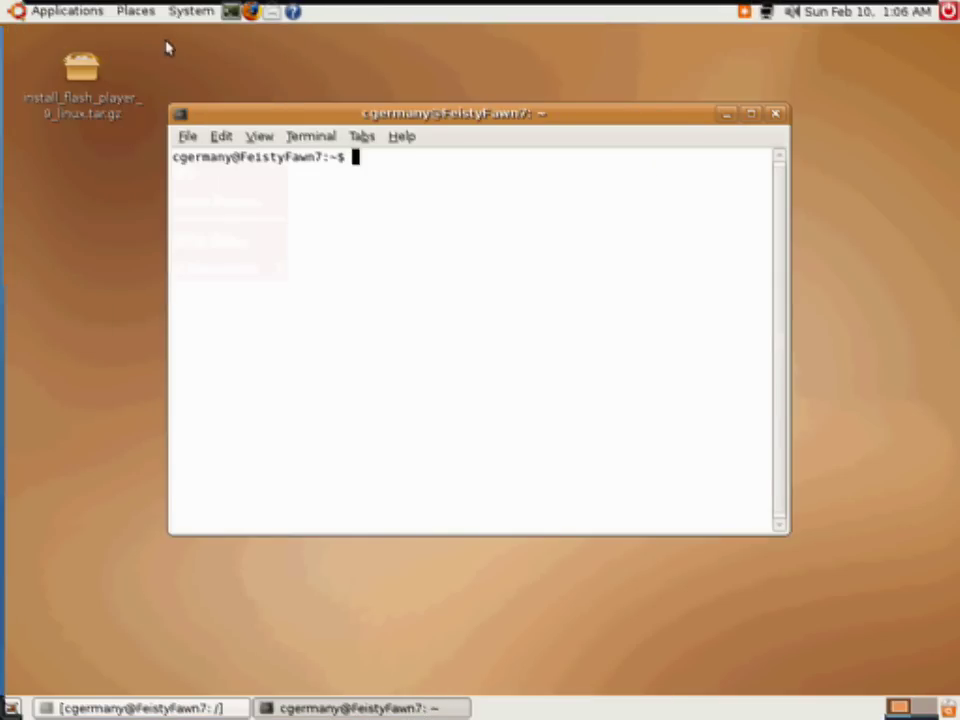
pyautogui.click(76, 106)
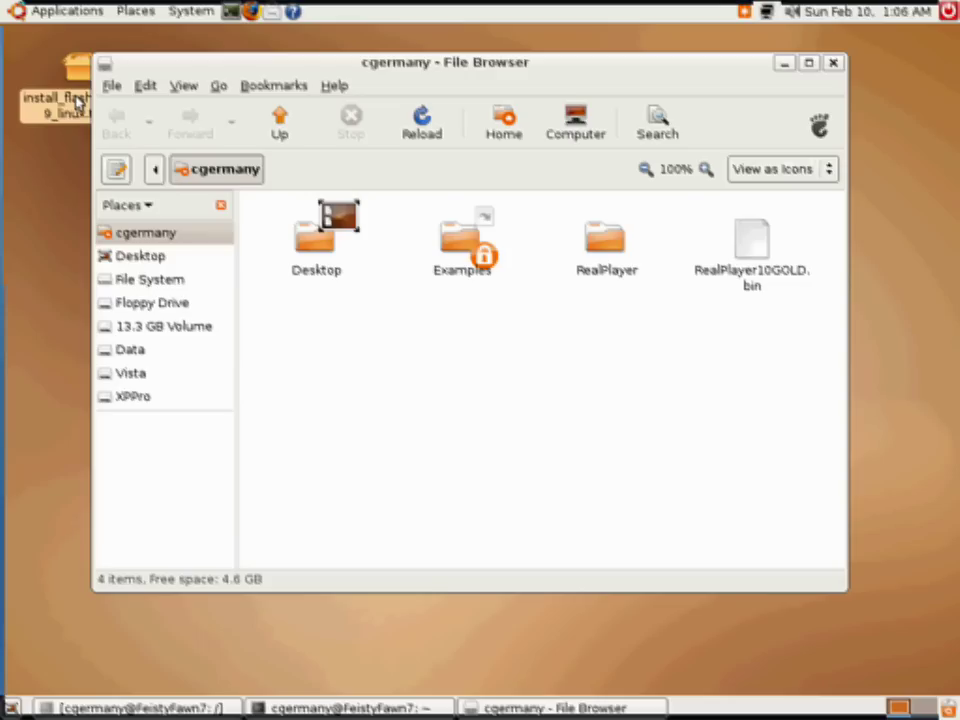
pyautogui.moveTo(76, 103); pyautogui.dragTo(542, 454)
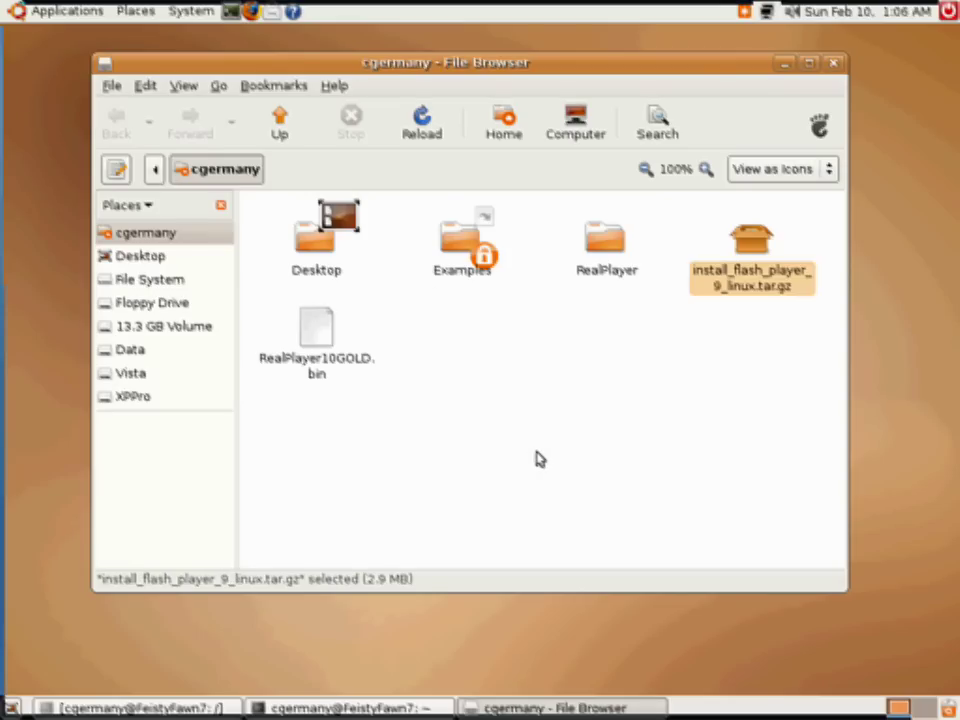
# - Close the file browser and list the home folder with ls
pyautogui.click(538, 458)
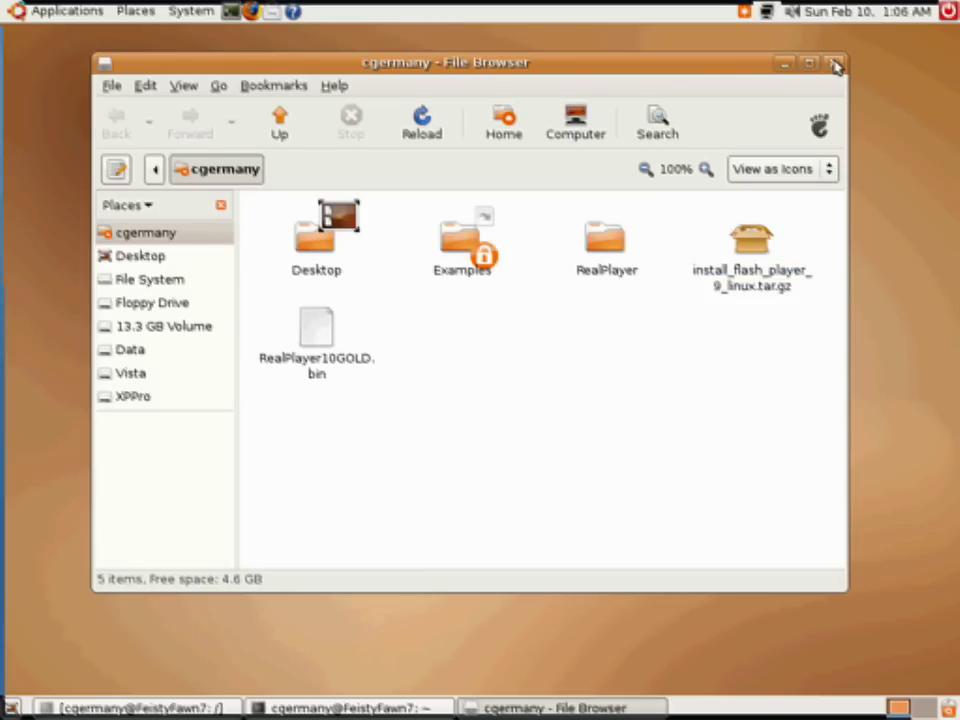
pyautogui.click(833, 62)
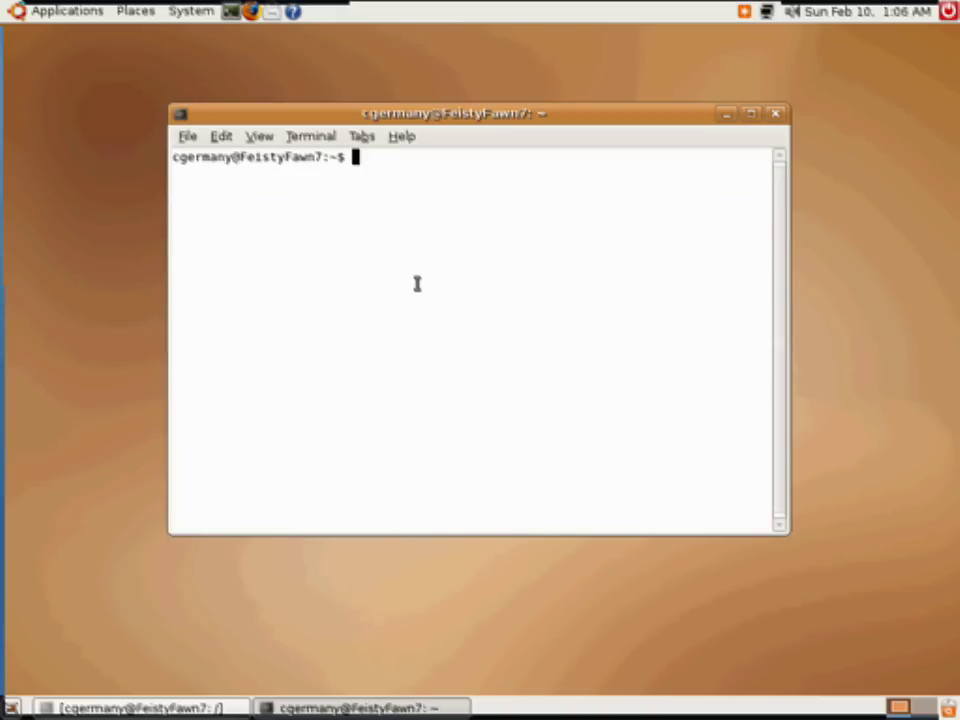
pyautogui.write('ls')
pyautogui.press('Return')
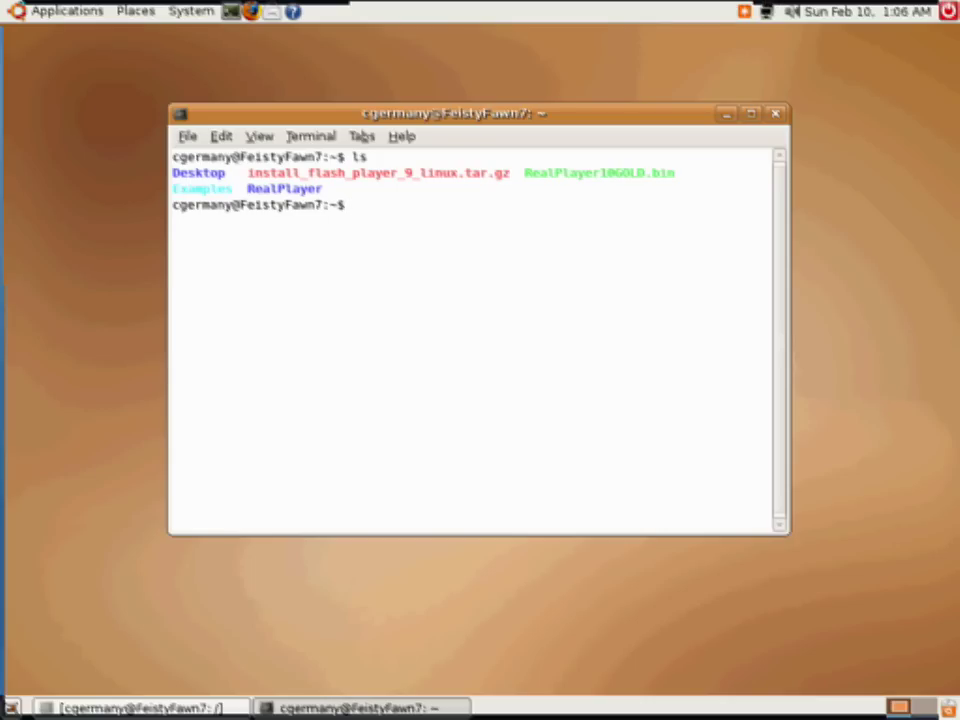
# - Extract the archive with sudo tar -xvf install* and clear the screen
pyautogui.write('sudo ')
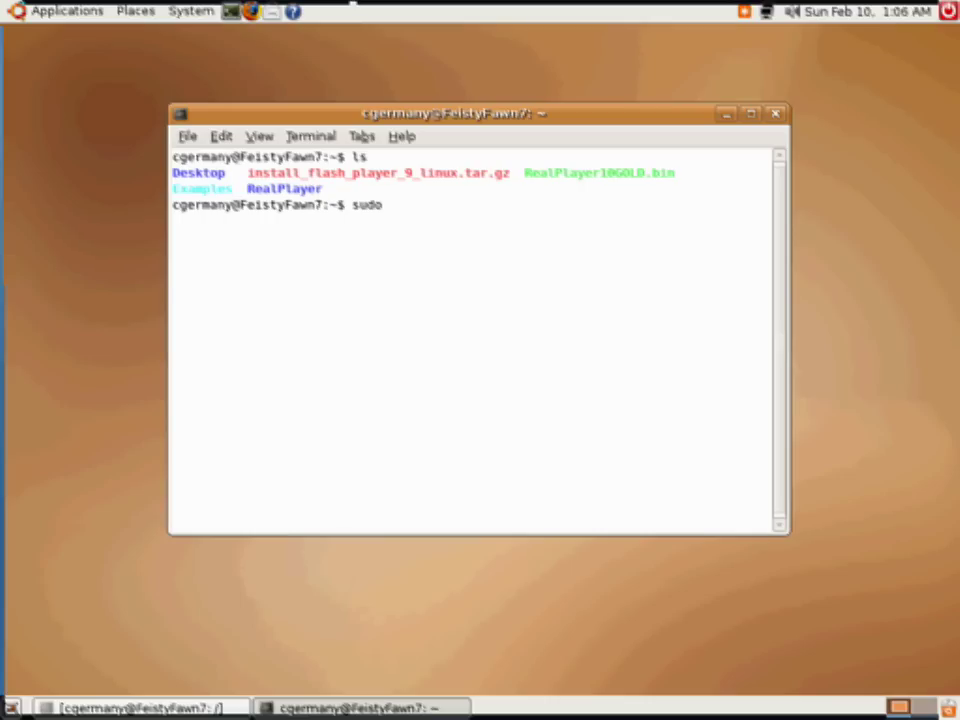
pyautogui.write('tar -')
pyautogui.write('xvf ')
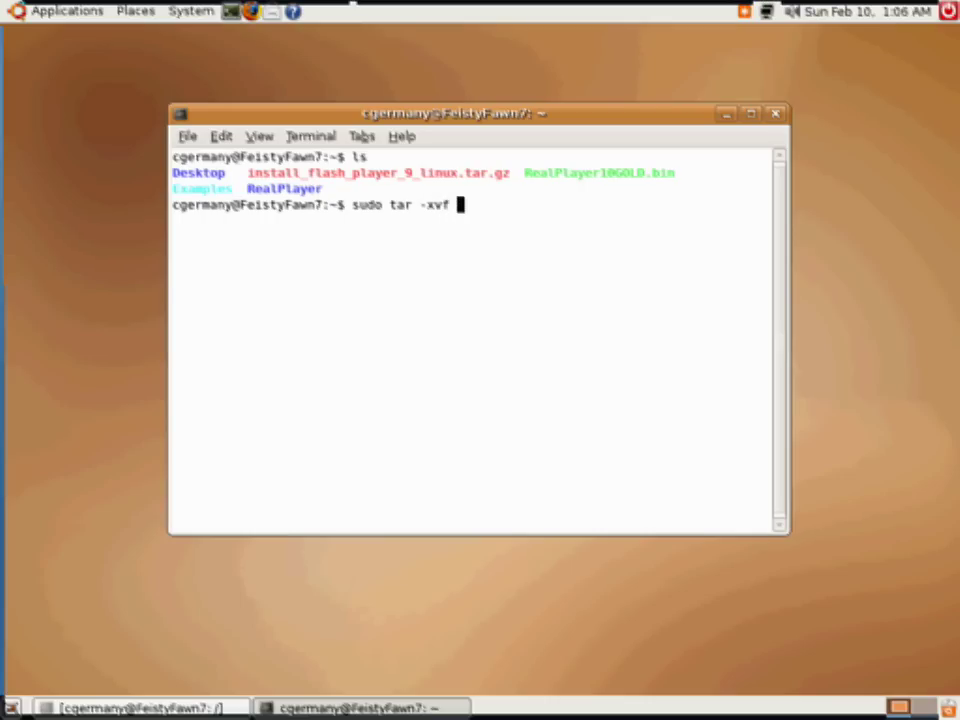
pyautogui.write('insta')
pyautogui.write('ll*')
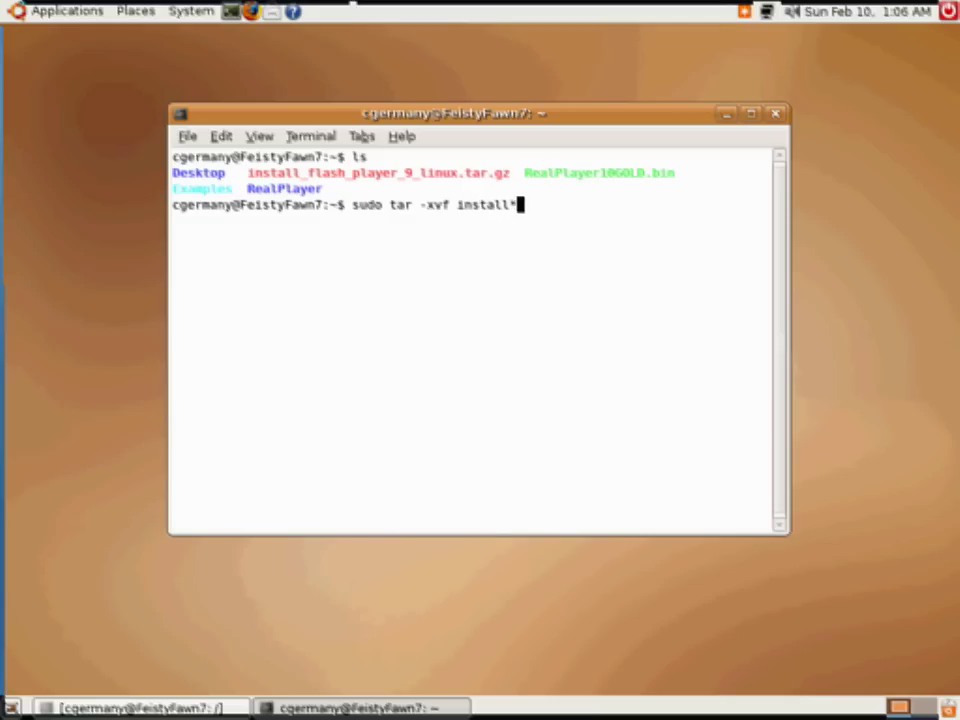
pyautogui.press('Return')
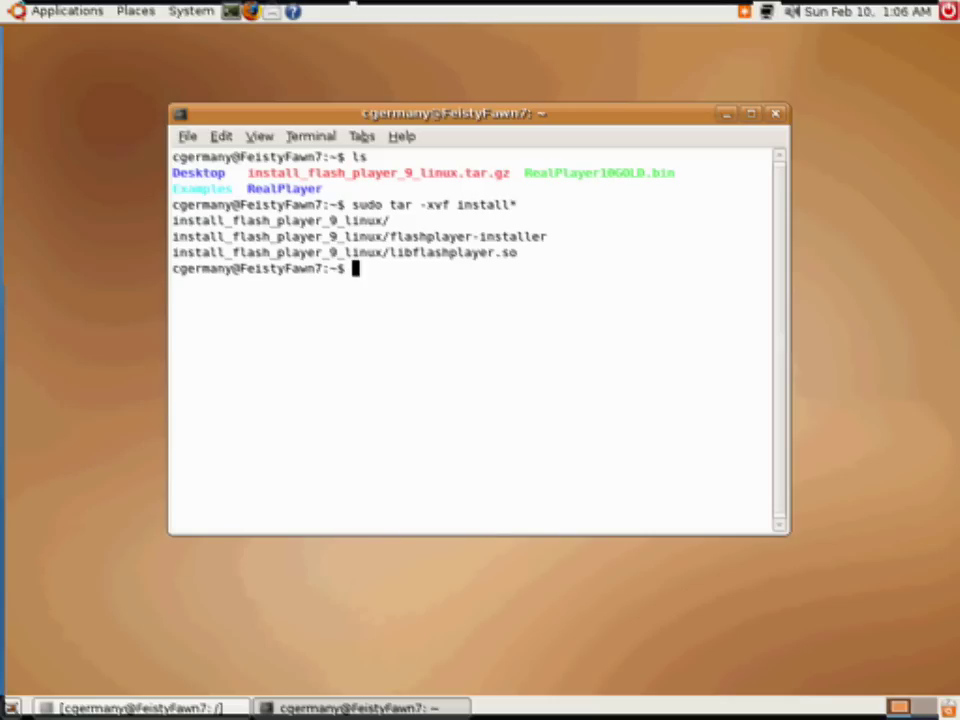
pyautogui.write('clear')
pyautogui.press('Return')
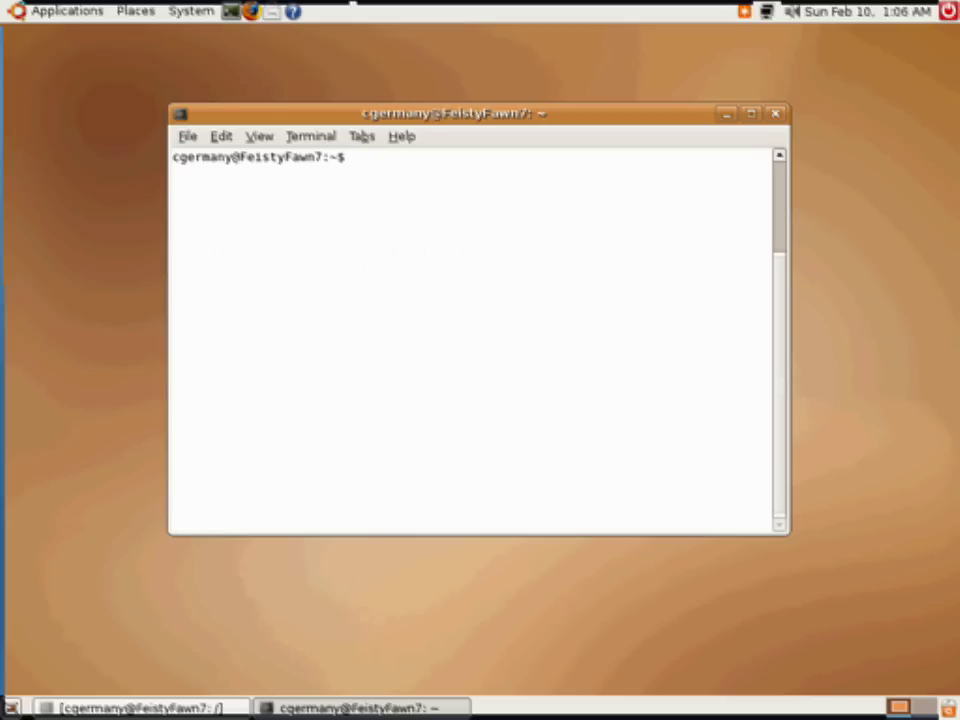
# - List the home folder with ls -l, cd into install_flash_player_9_linux, and clear
pyautogui.write('l')
pyautogui.write('s ')
pyautogui.write('-l')
pyautogui.press('Return')
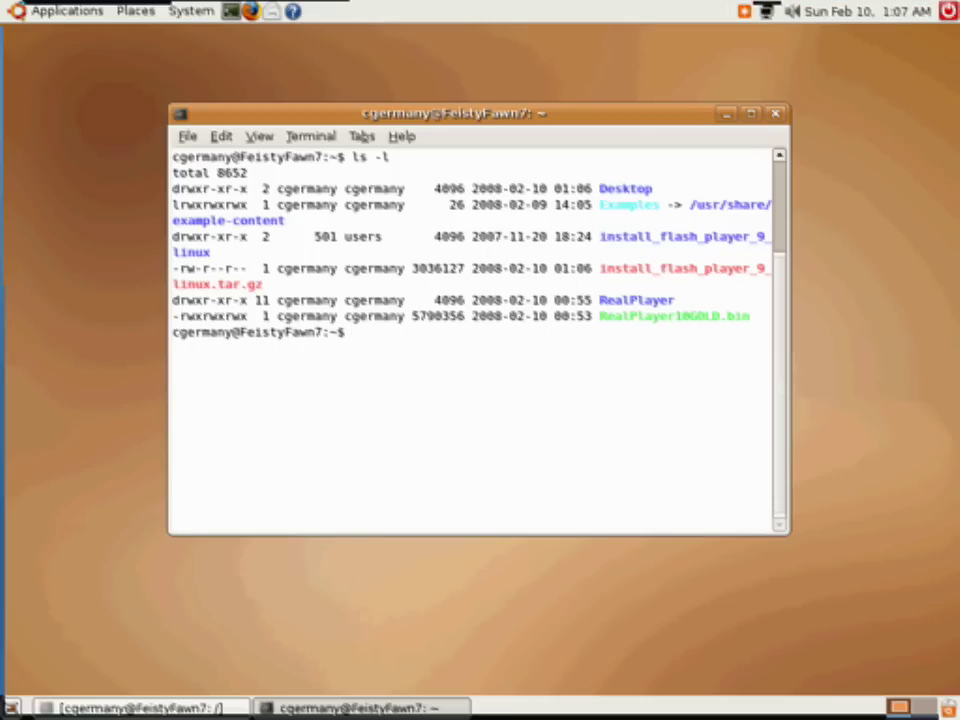
pyautogui.write('cd inst')
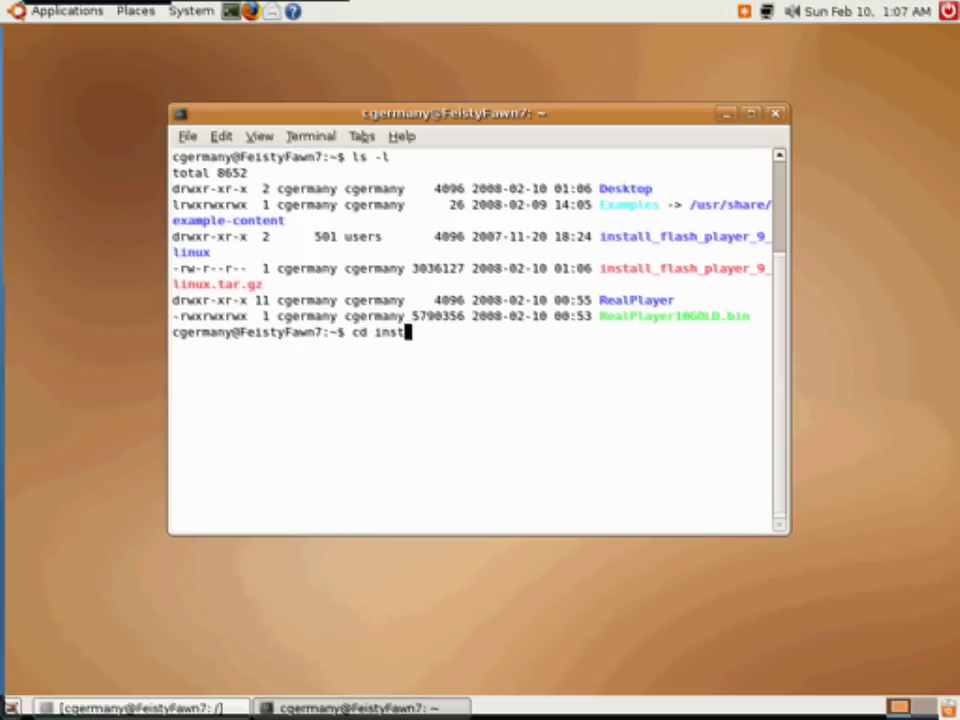
pyautogui.write('all*')
pyautogui.press('Return')
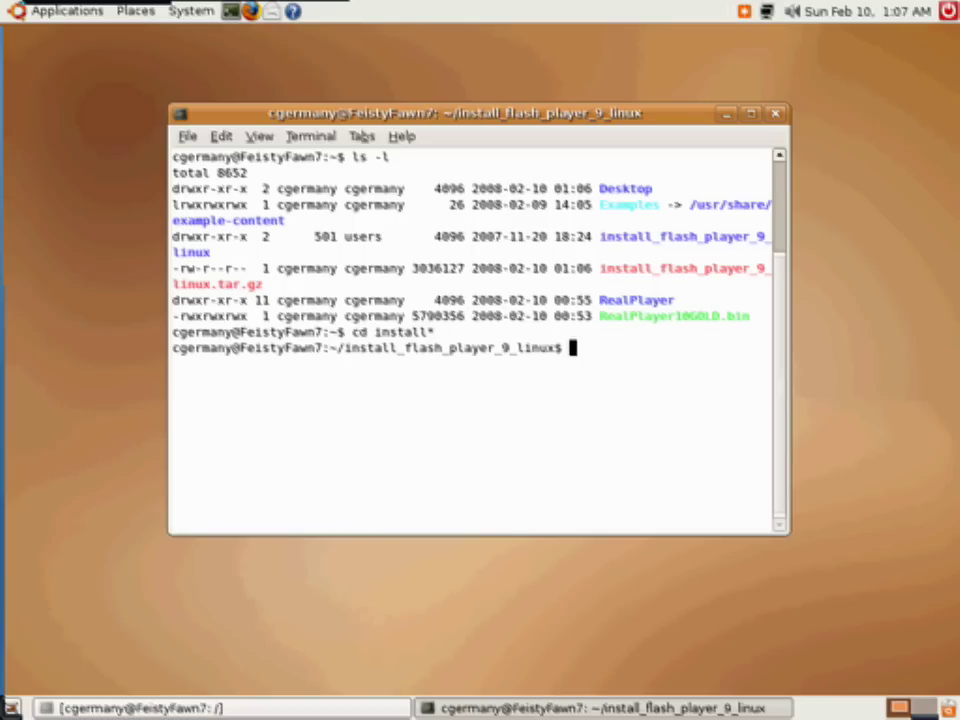
pyautogui.write('clear')
pyautogui.press('Return')
# - List the installer folder with ls -l and run ./flashplayer-installer
pyautogui.write('s')
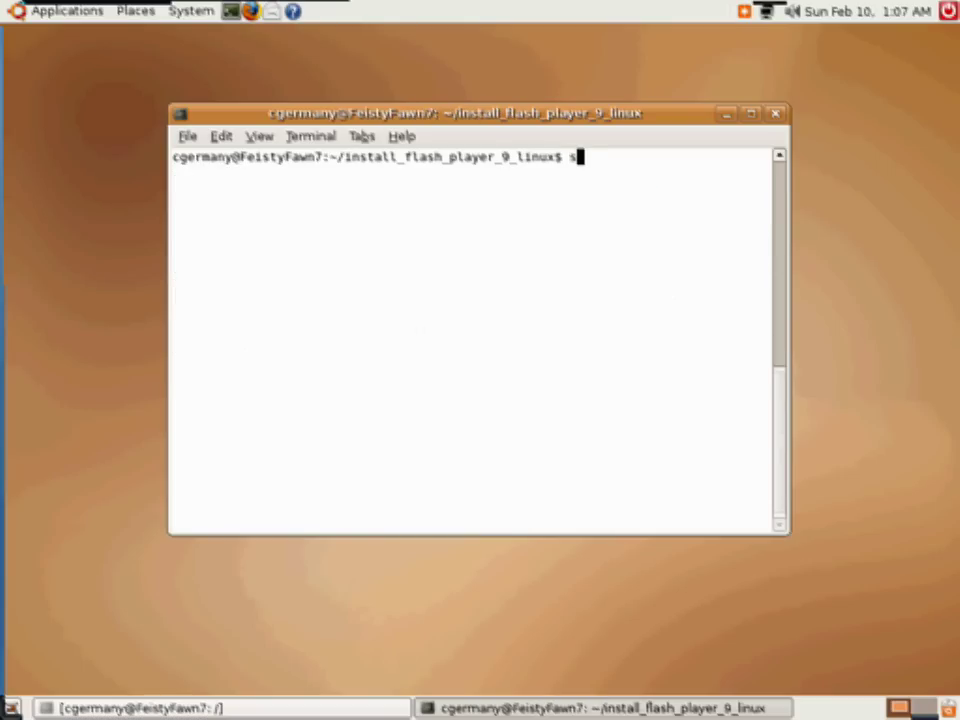
pyautogui.write('l')
pyautogui.press('BackSpace')
pyautogui.press('BackSpace')
pyautogui.write('ls -l')
pyautogui.press('Return')
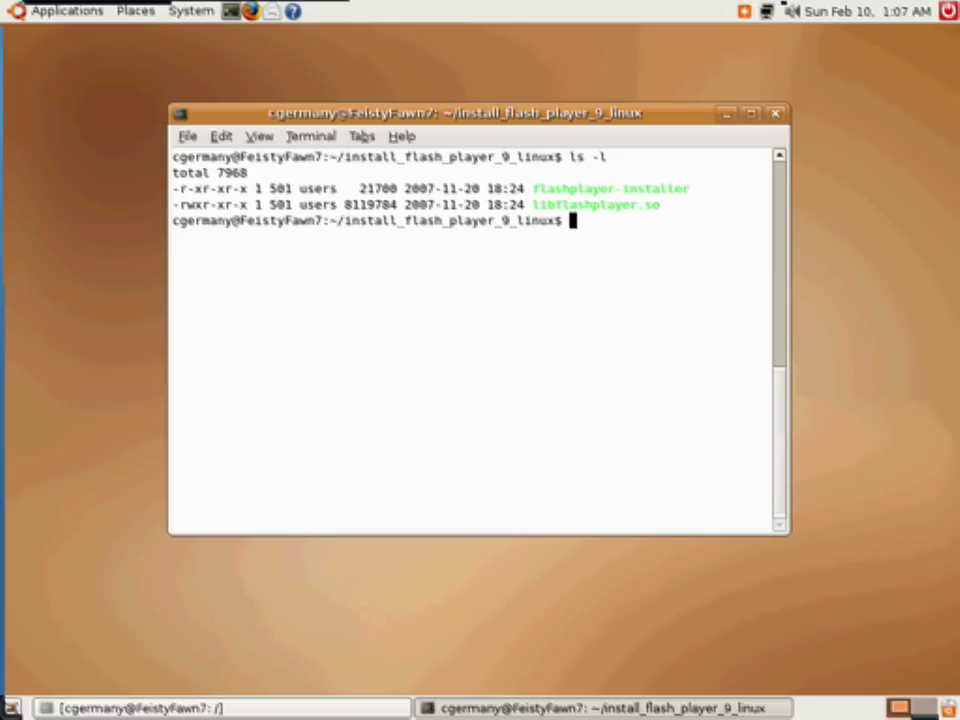
pyautogui.write('./flas')
pyautogui.write('hplayer-')
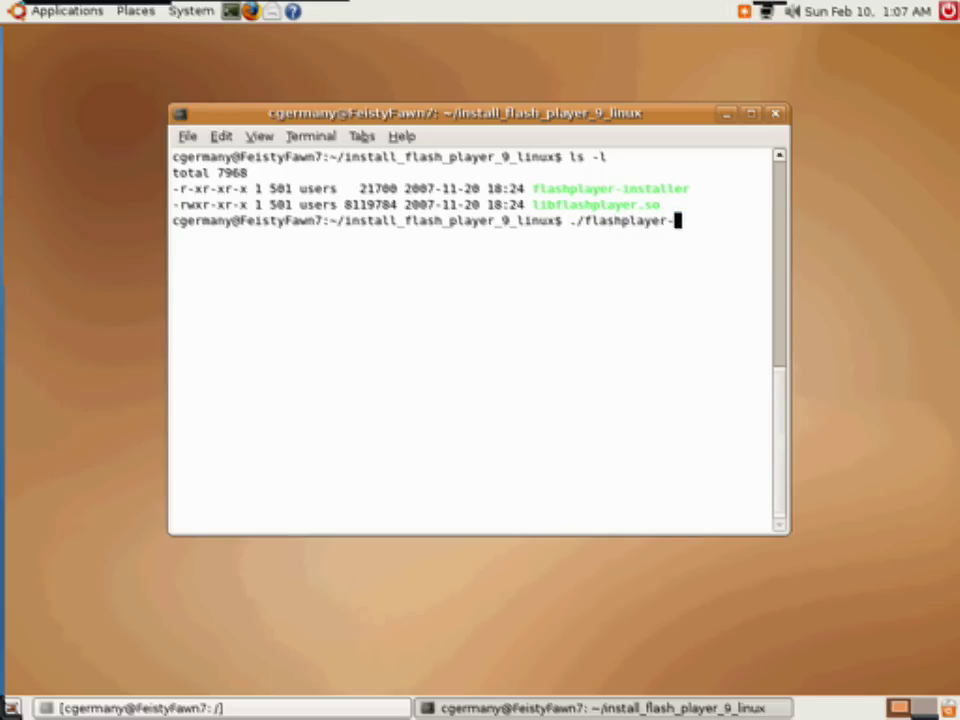
pyautogui.write('installer')
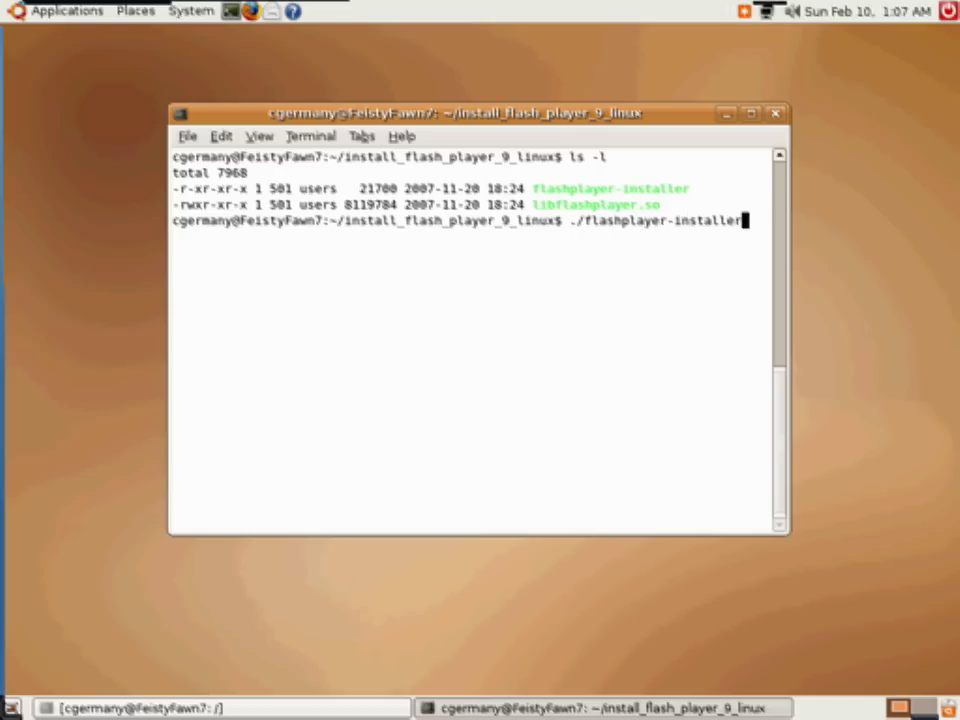
pyautogui.press('Return')
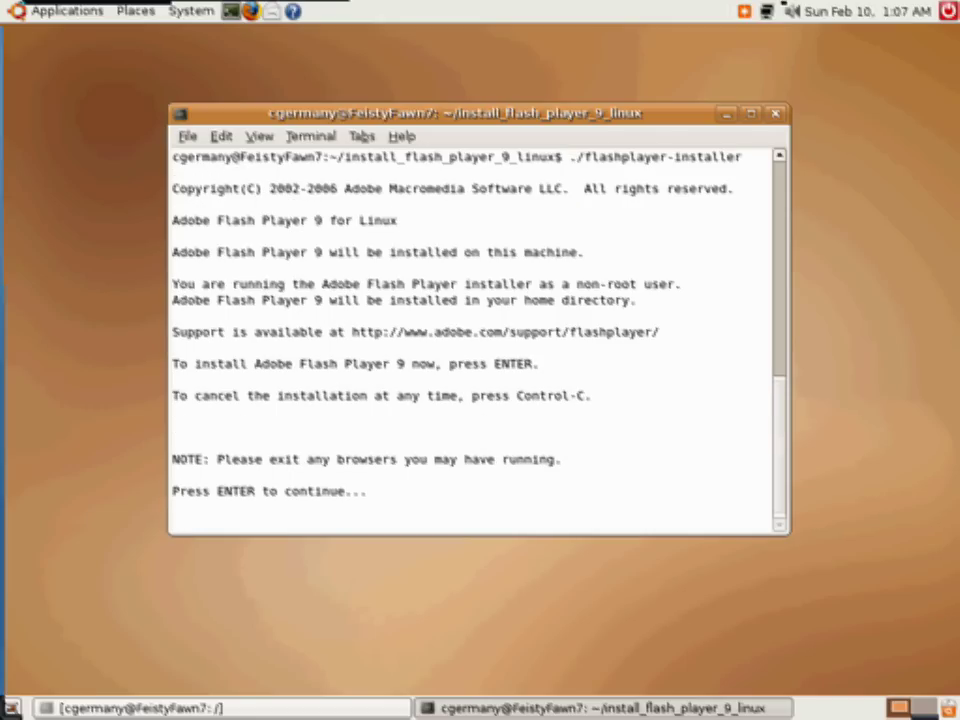
# - Continue the installer, zoom in the terminal text, and answer n to another installation
pyautogui.press('Return')
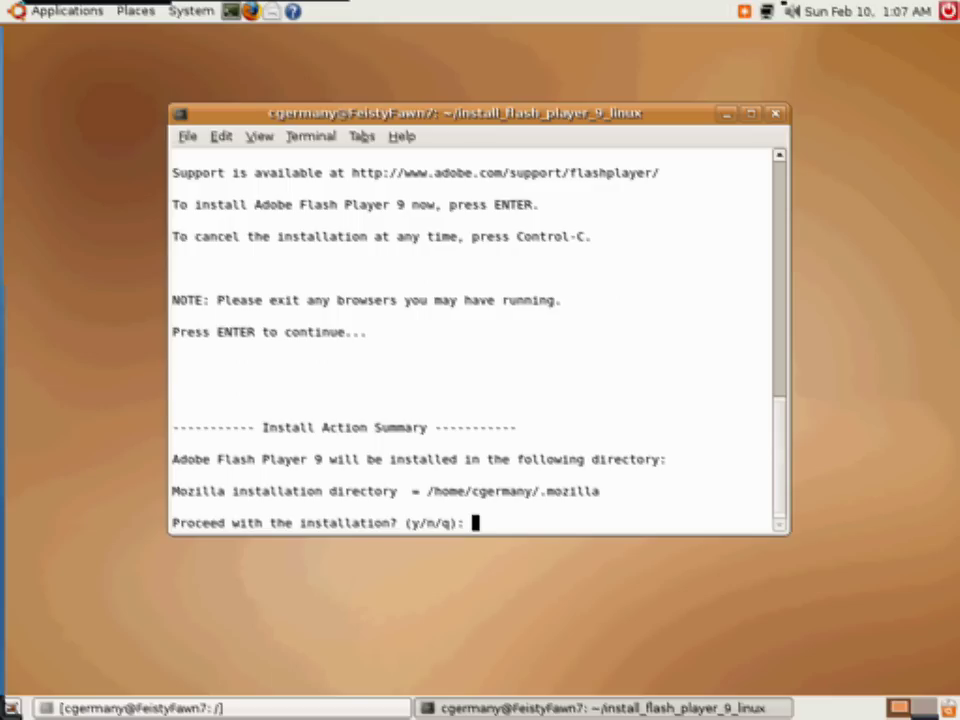
pyautogui.click(259, 136)
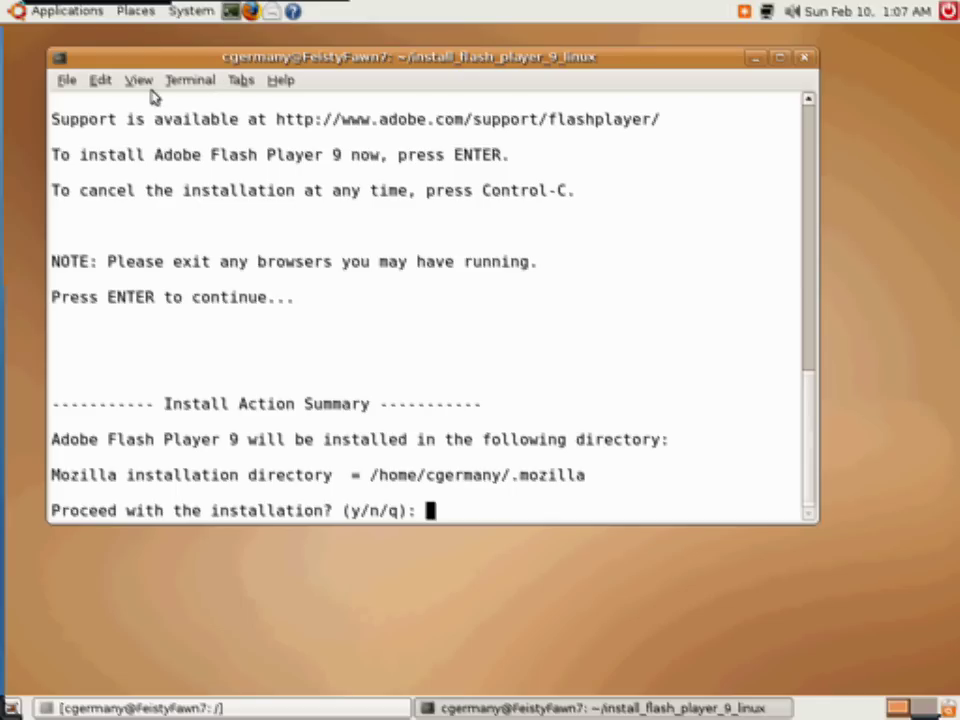
pyautogui.click(138, 80)
pyautogui.click(165, 158)
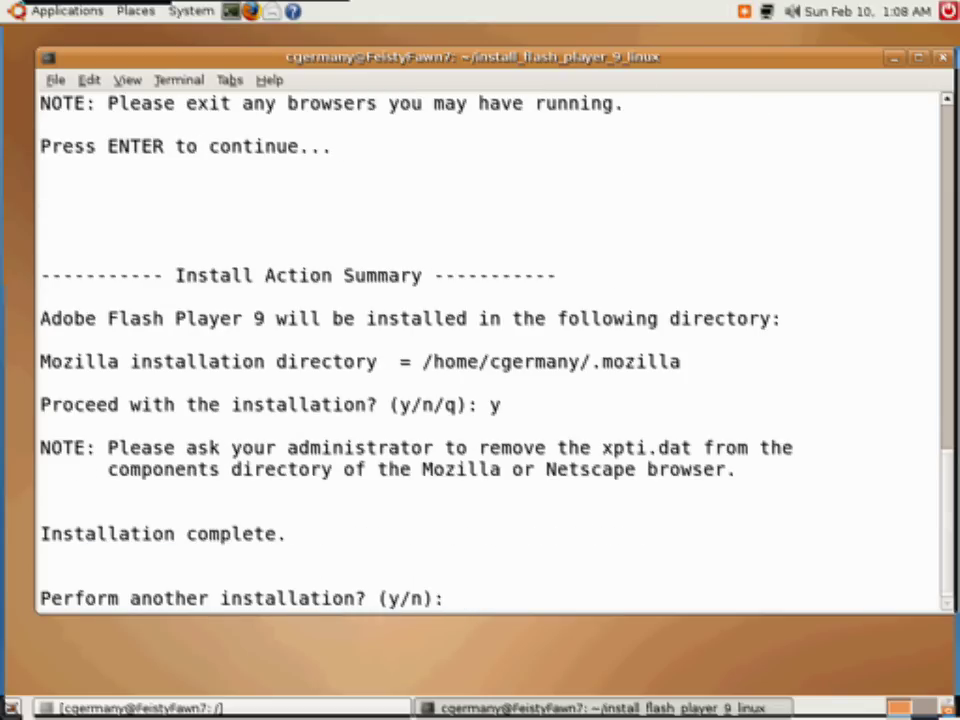
pyautogui.write('n')
pyautogui.press('Return')
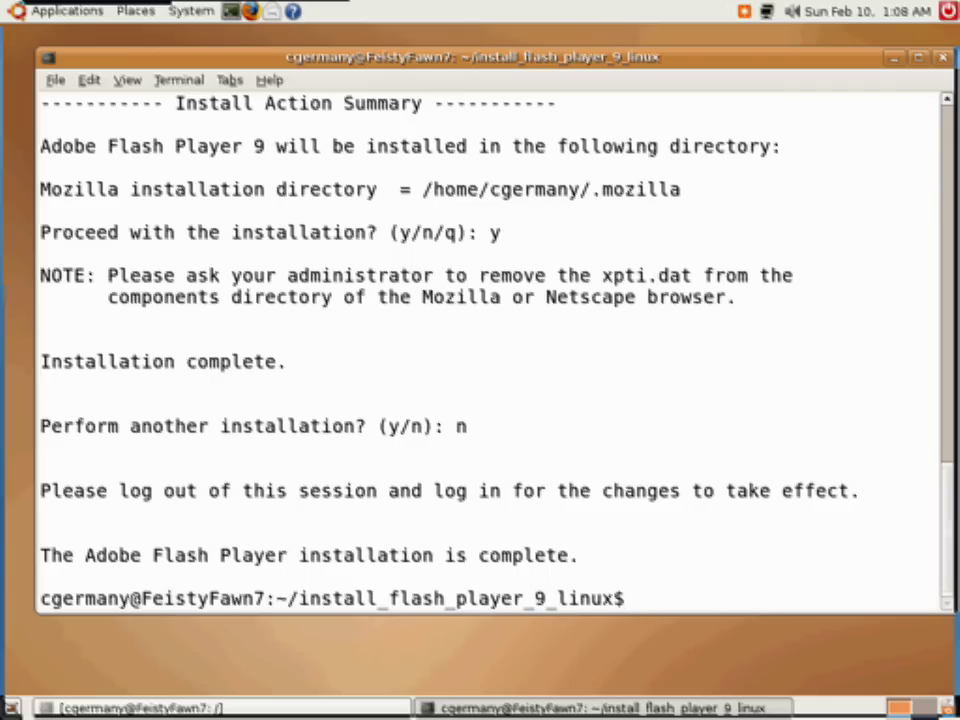
# - Clear the terminal screen and exit the terminal session
pyautogui.write('clear')
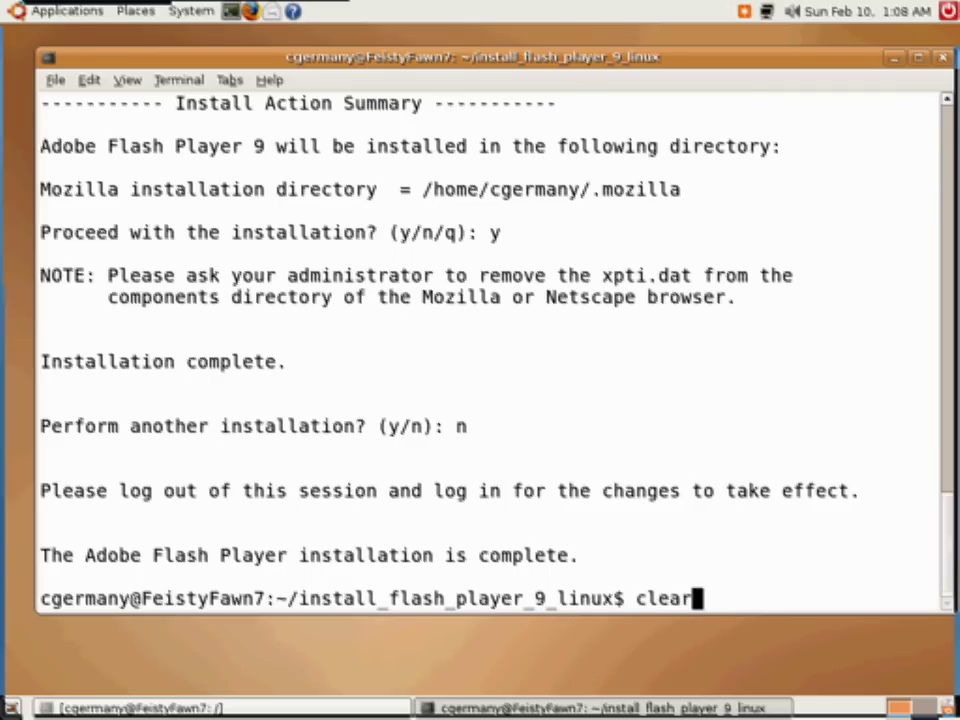
pyautogui.press('Return')
pyautogui.write('exit')
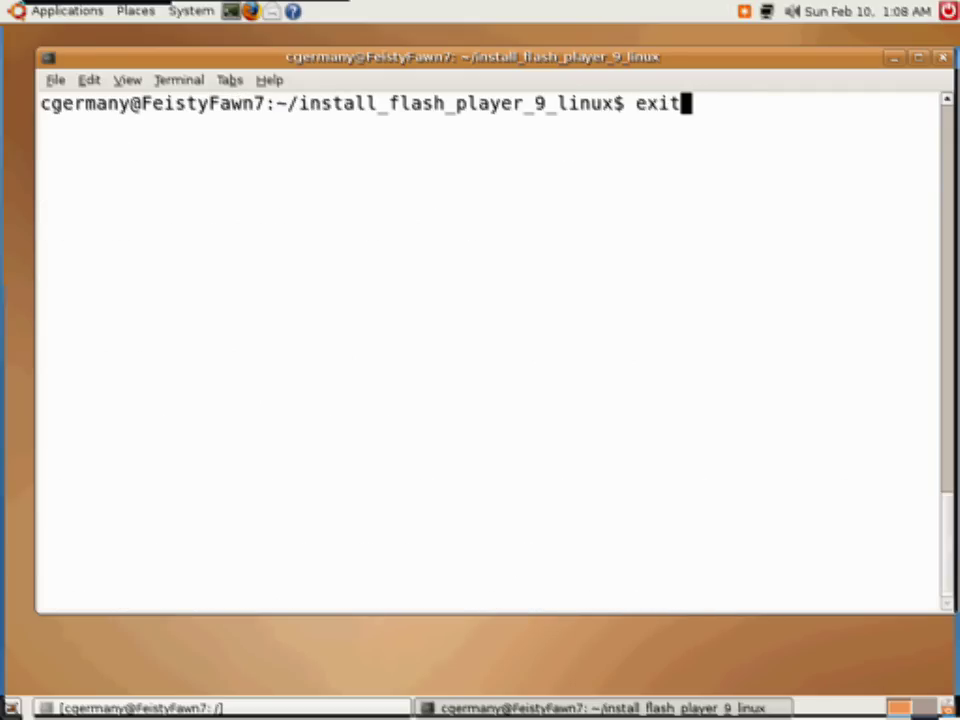
pyautogui.press('Return')
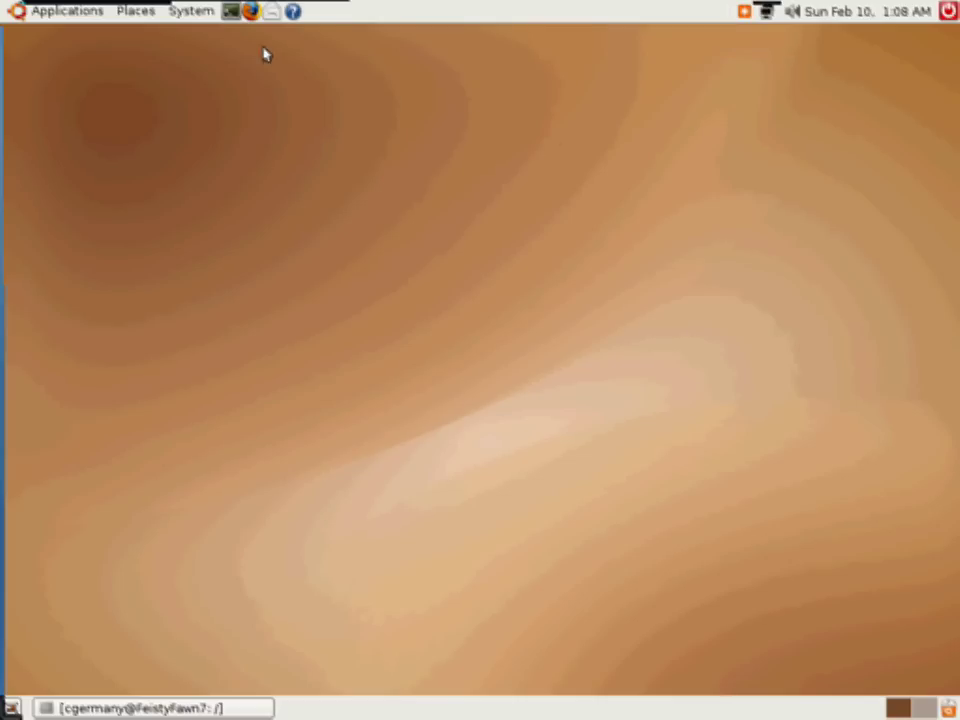
pyautogui.click(252, 12)
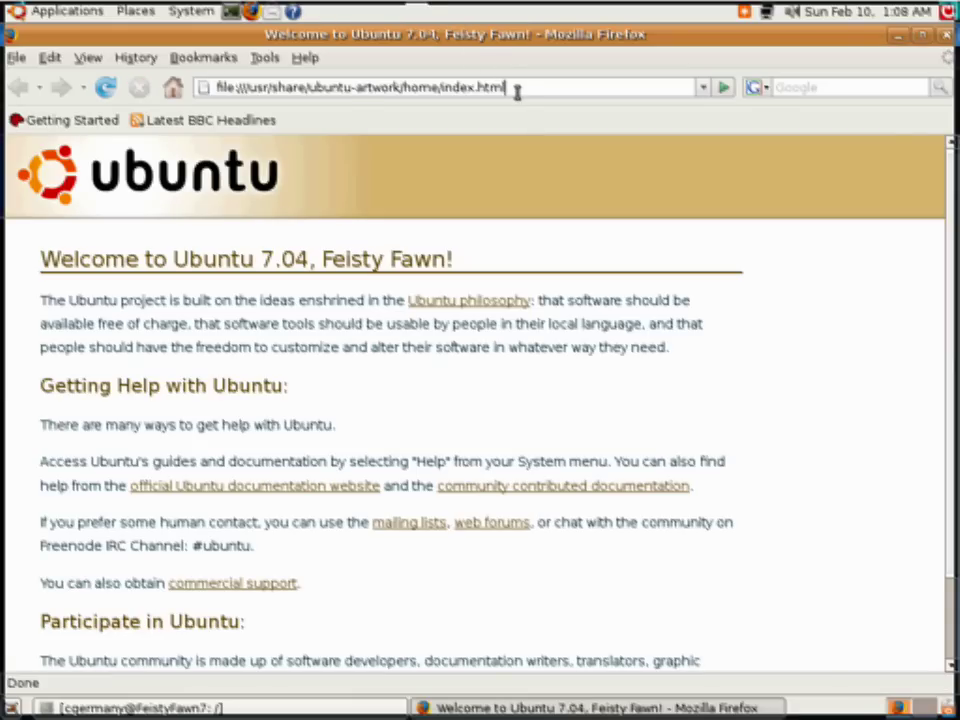
pyautogui.moveTo(508, 87); pyautogui.dragTo(214, 88)
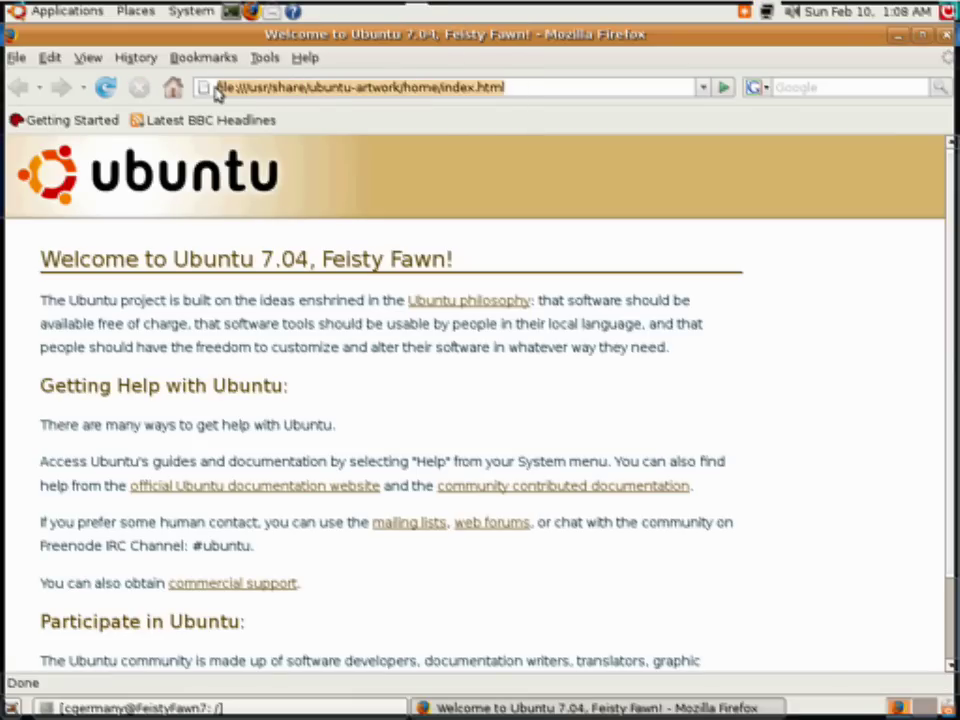
pyautogui.write('http://')
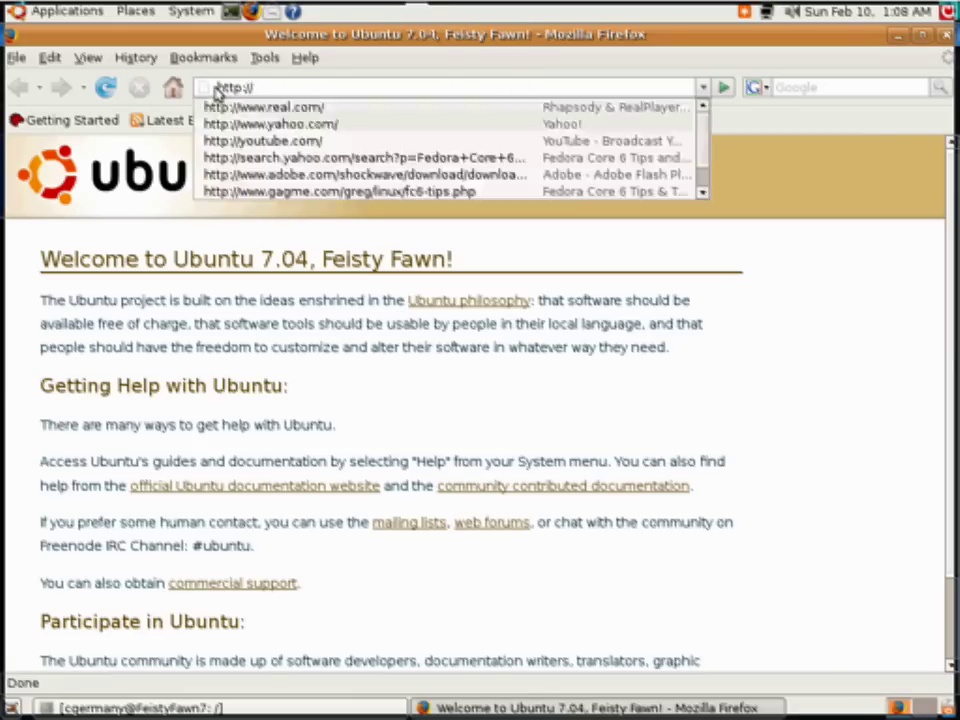
pyautogui.write('www.y')
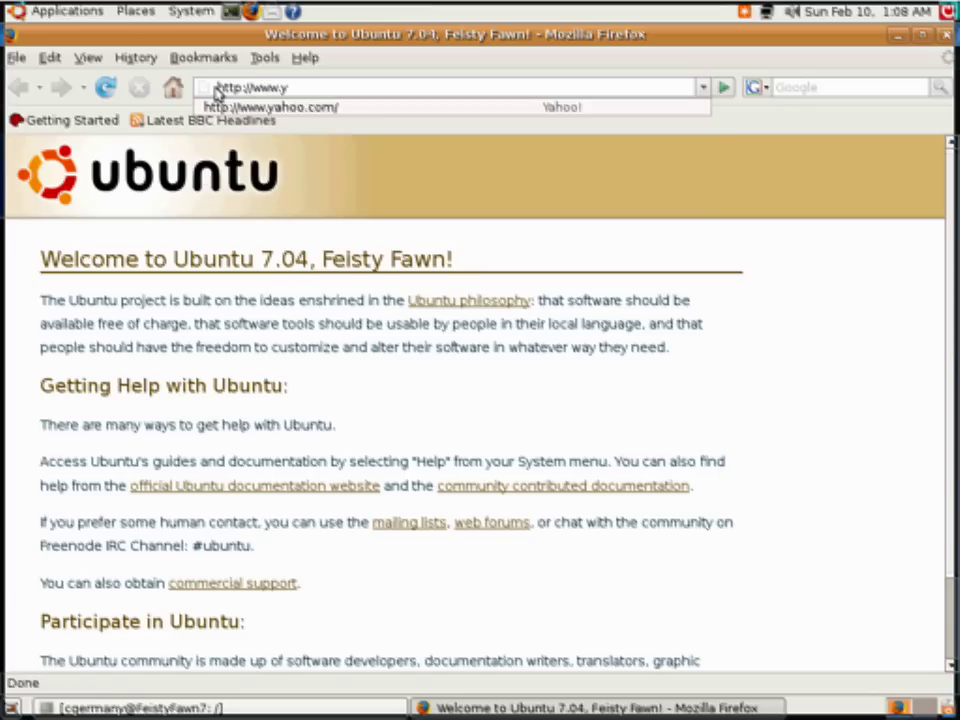
pyautogui.write('outube.com')
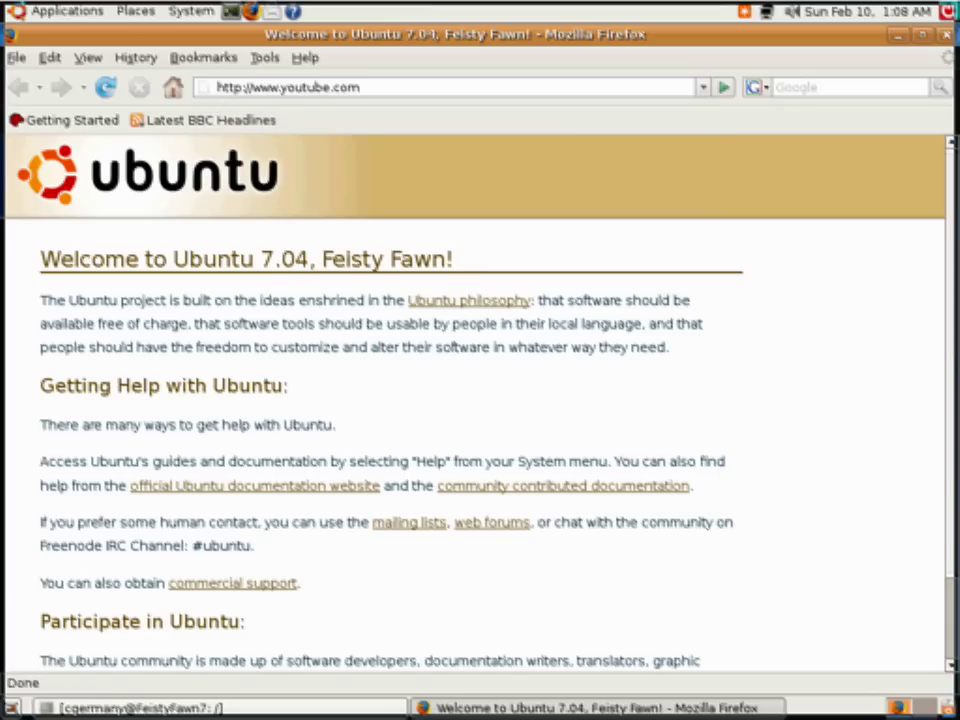
pyautogui.press('Return')
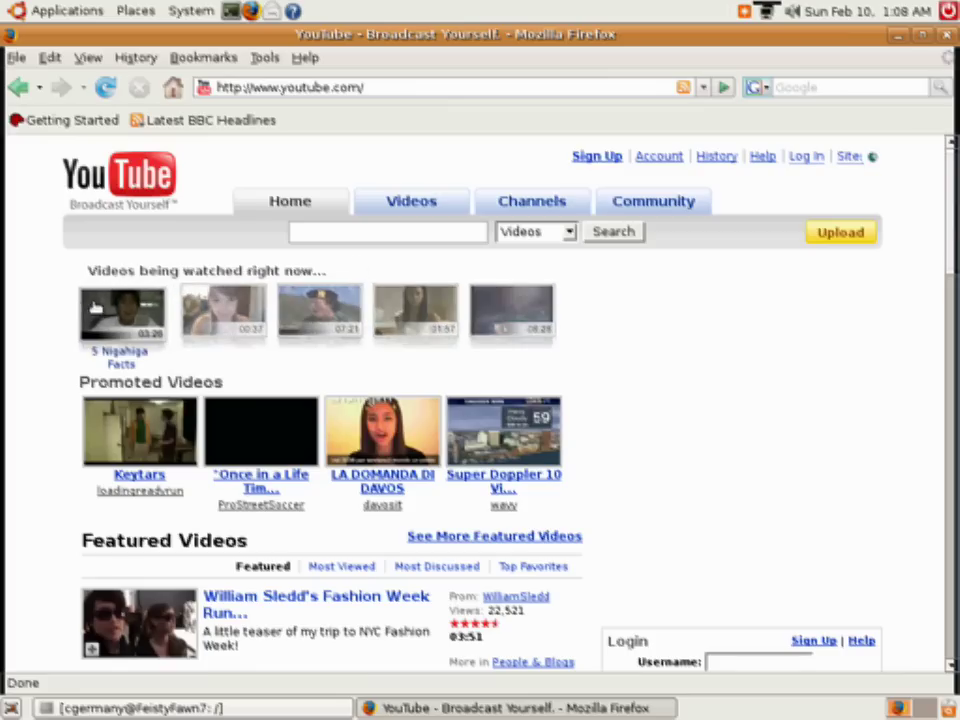
# - Play and pause the LA DOMANDA DI DAVOS video, then force-quit the frozen browser
pyautogui.click(418, 443)
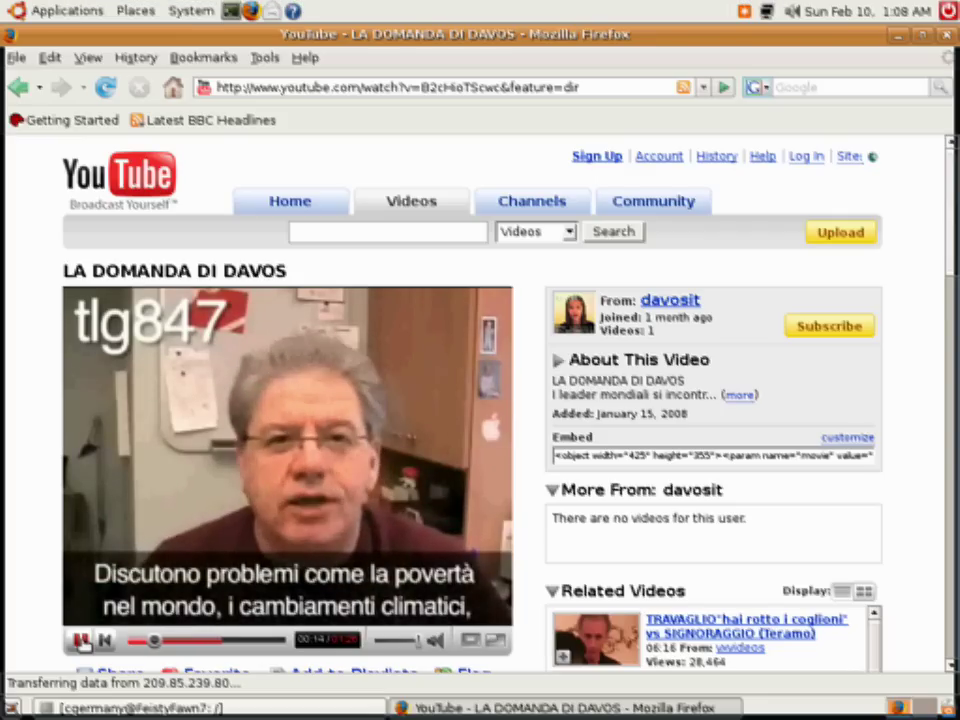
pyautogui.click(80, 641)
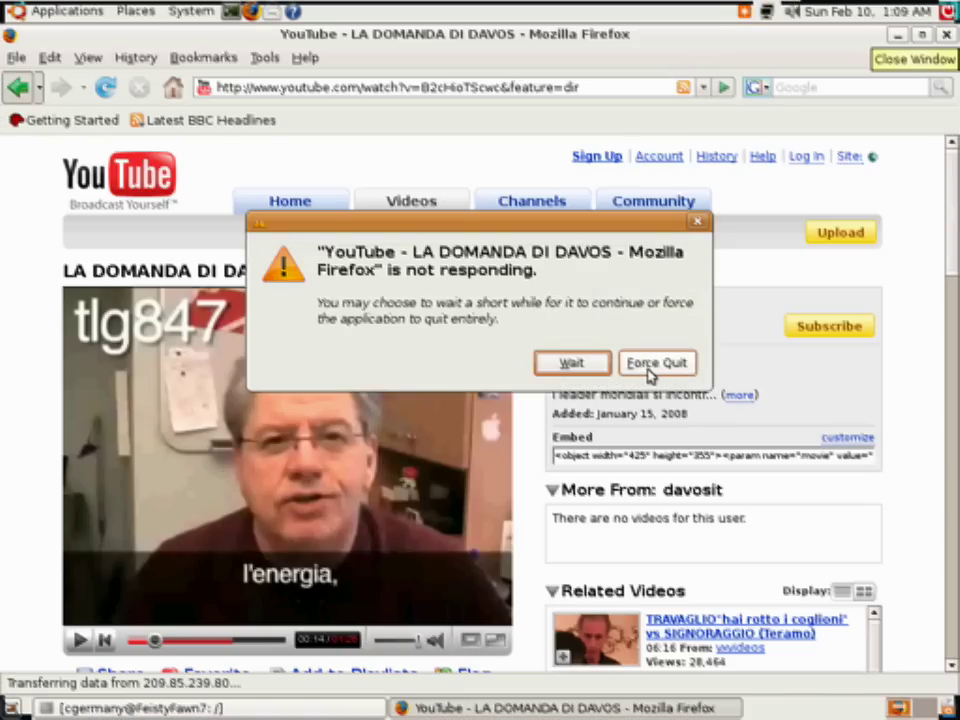
pyautogui.click(651, 366)
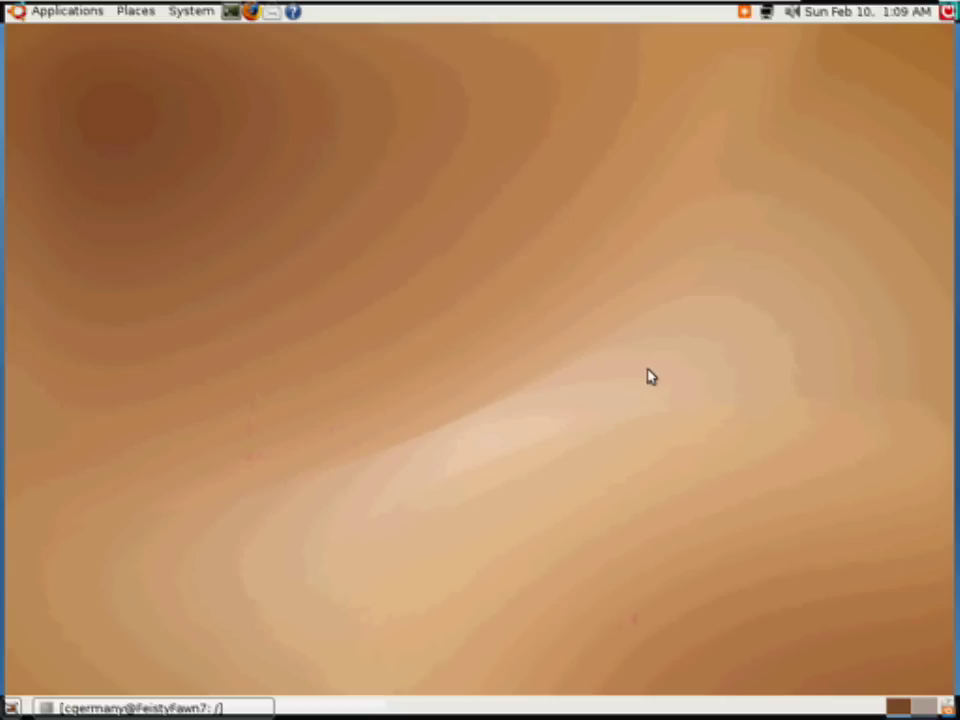